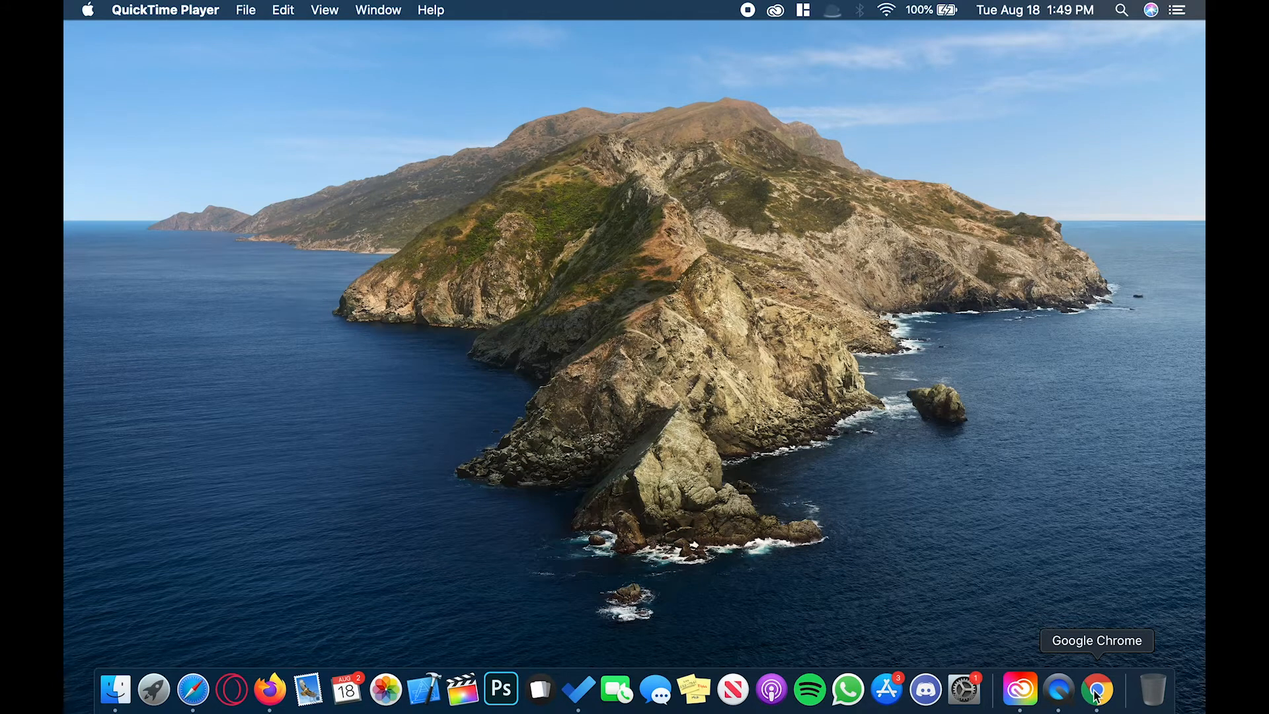
Open Chrome and go to gmail.com.
{"action": "left_click", "coordinate": [1096, 691]}
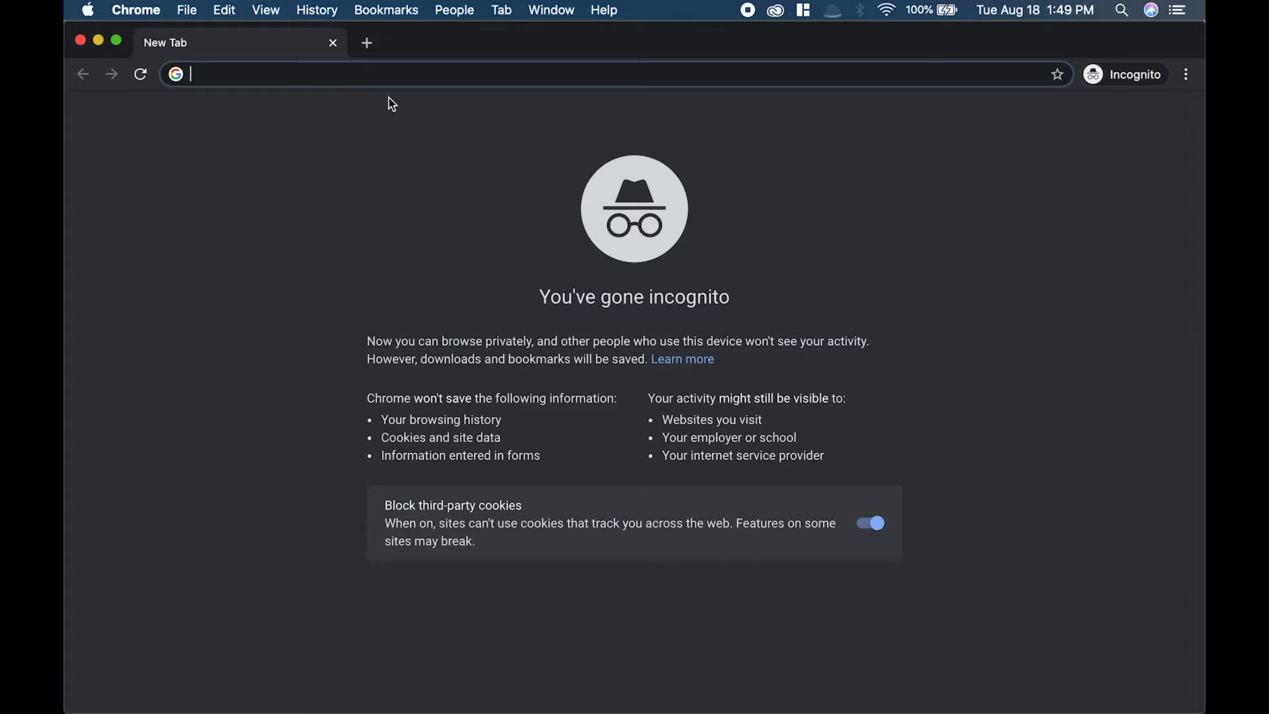
{"action": "type", "text": "gm"}
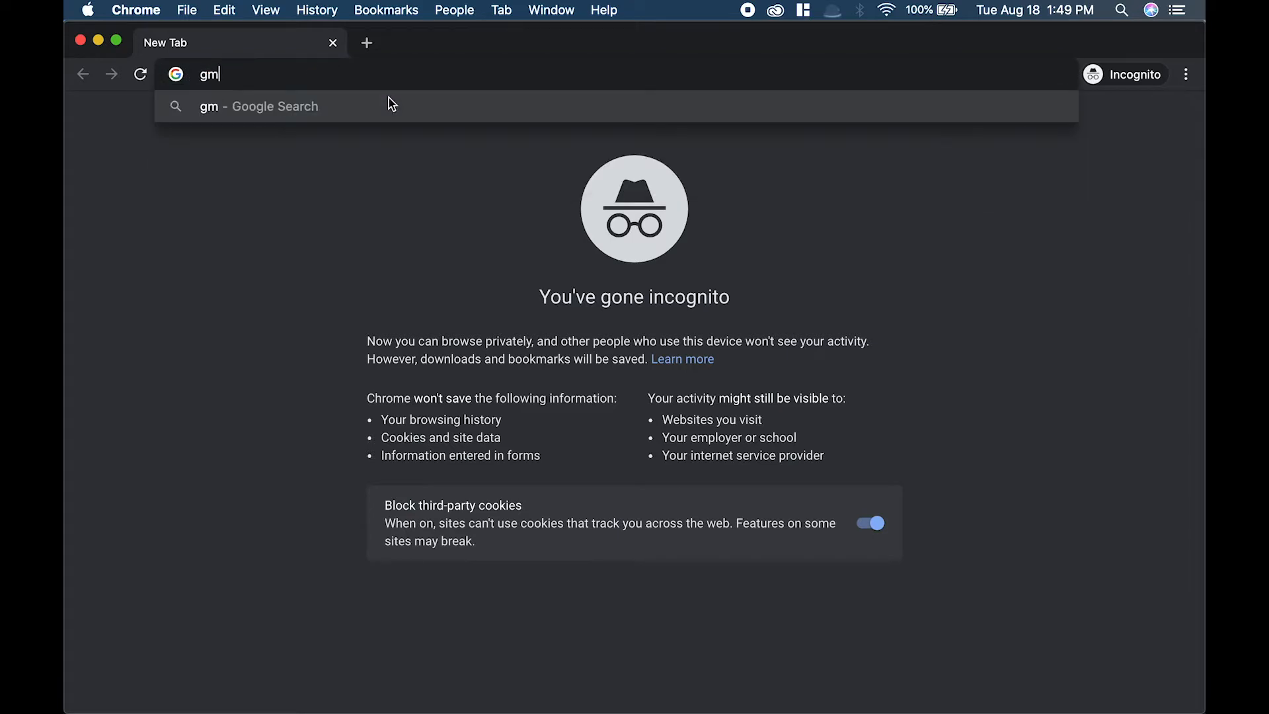
{"action": "type", "text": "ail.com"}
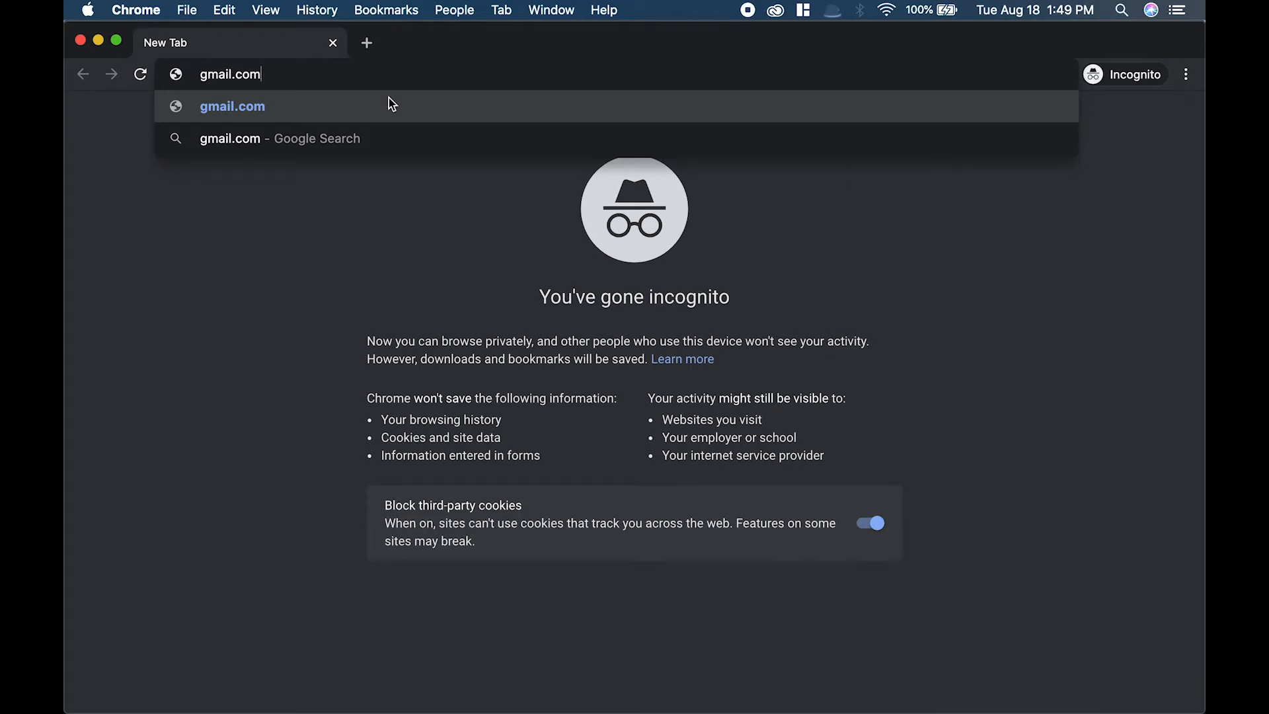
{"action": "key", "text": "Return"}
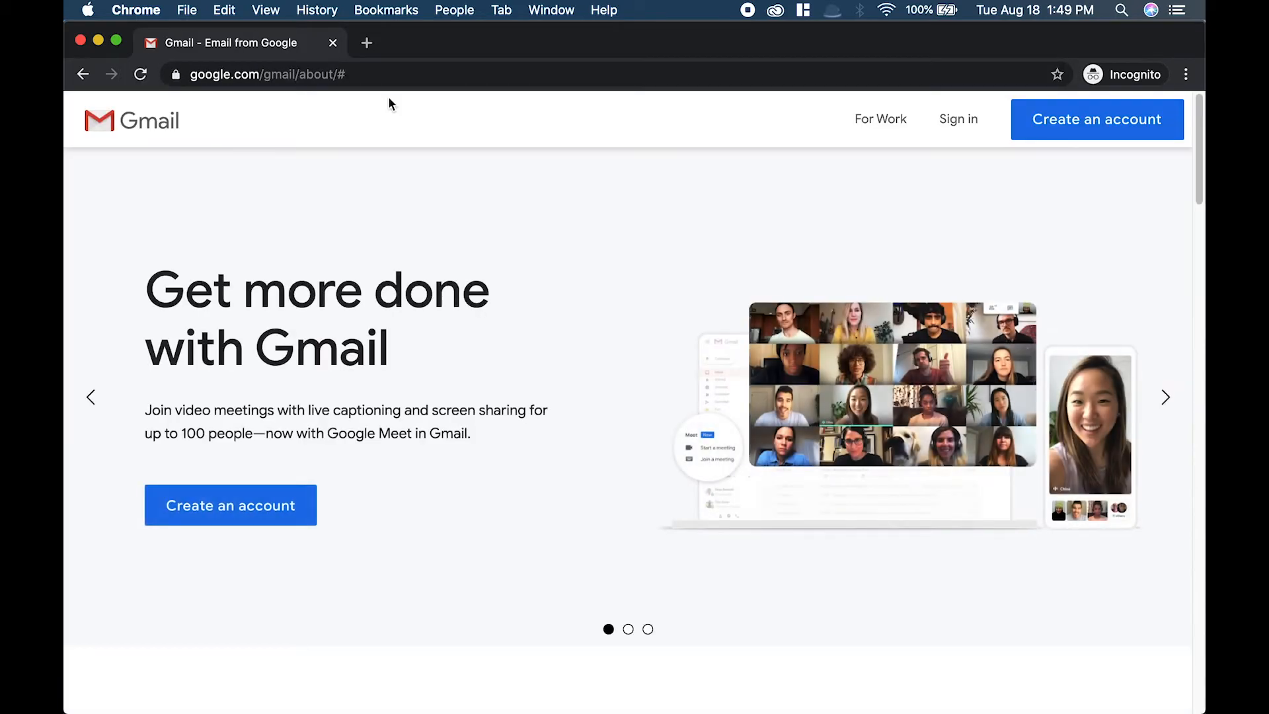
Start creating a new Gmail account and enter Test as first name and Video as last name.
{"action": "left_click", "coordinate": [1114, 125]}
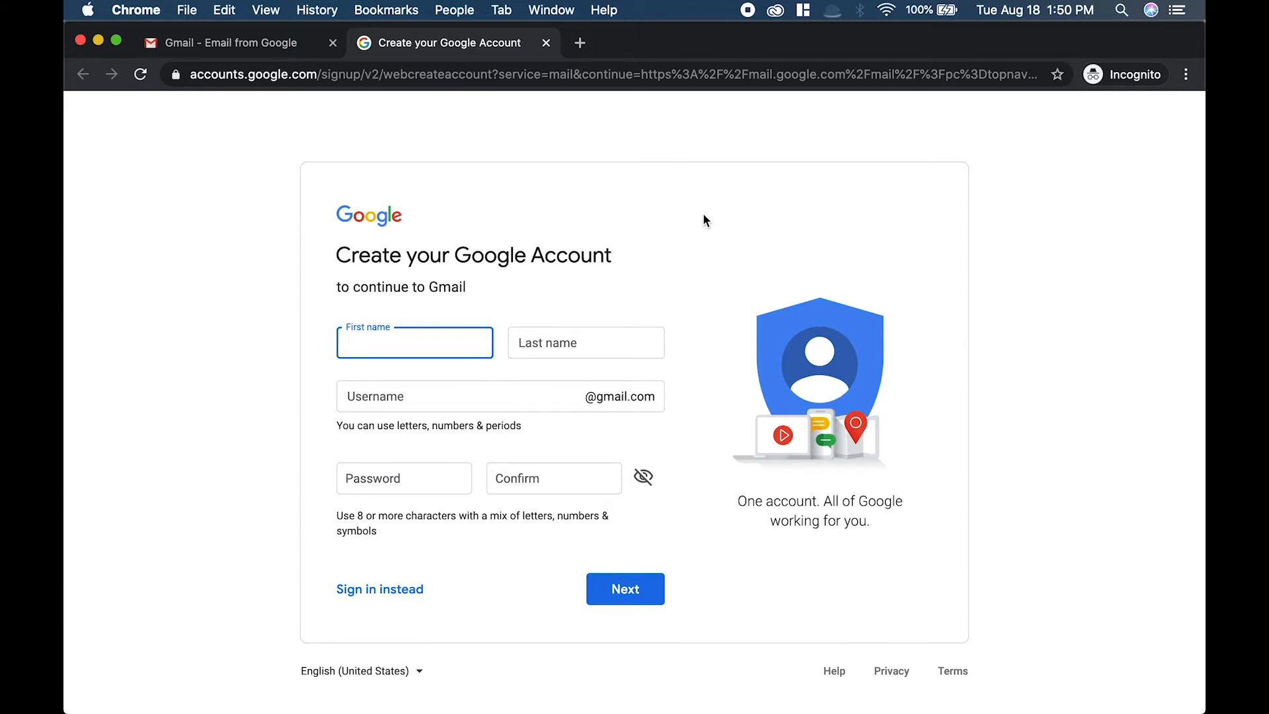
{"action": "type", "text": "Test"}
{"action": "key", "text": "Tab"}
{"action": "type", "text": "Video"}
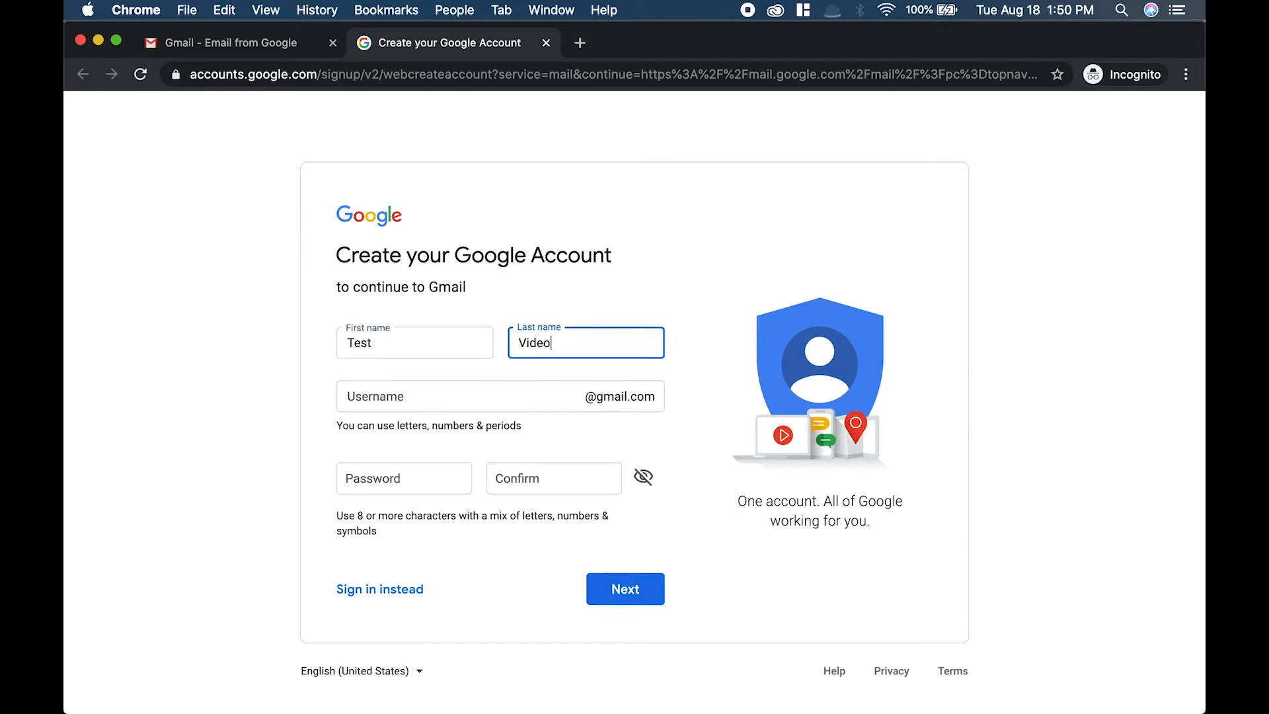
Enter the desired username for the new Gmail address.
{"action": "left_click", "coordinate": [487, 397]}
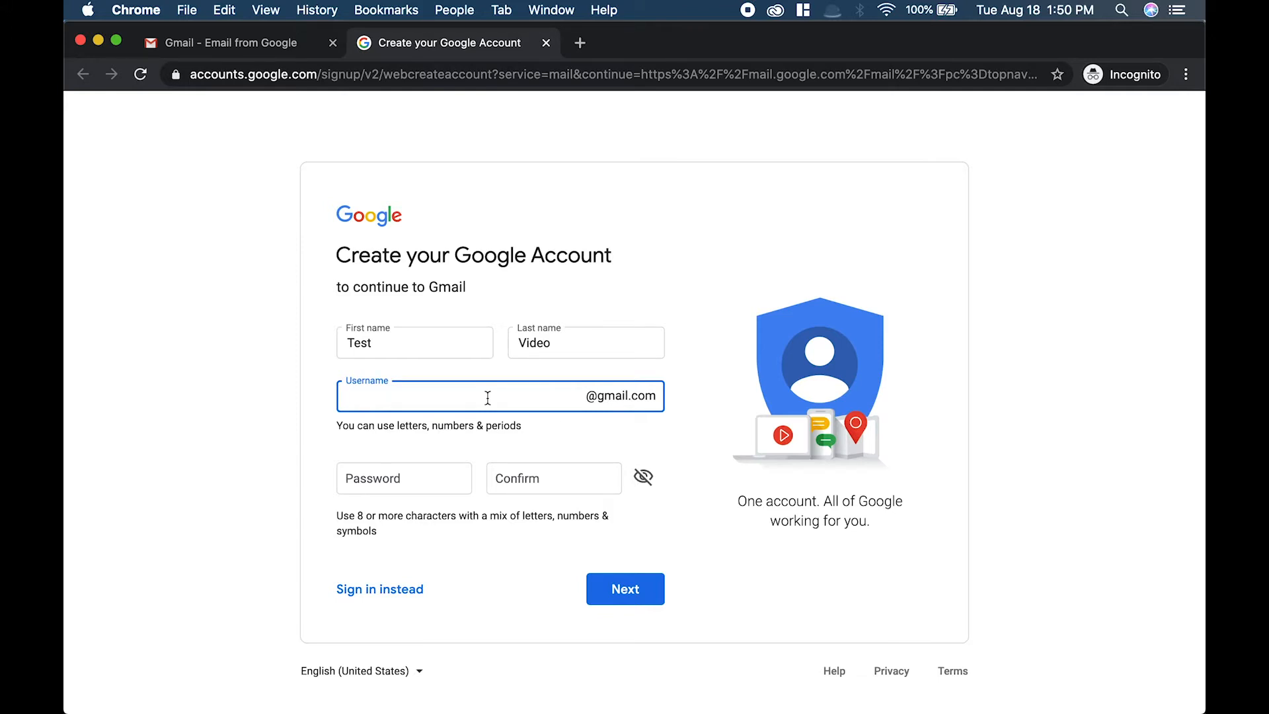
Enter the account password, reveal it, type it again in the confirm field, and continue.
{"action": "left_click", "coordinate": [433, 470]}
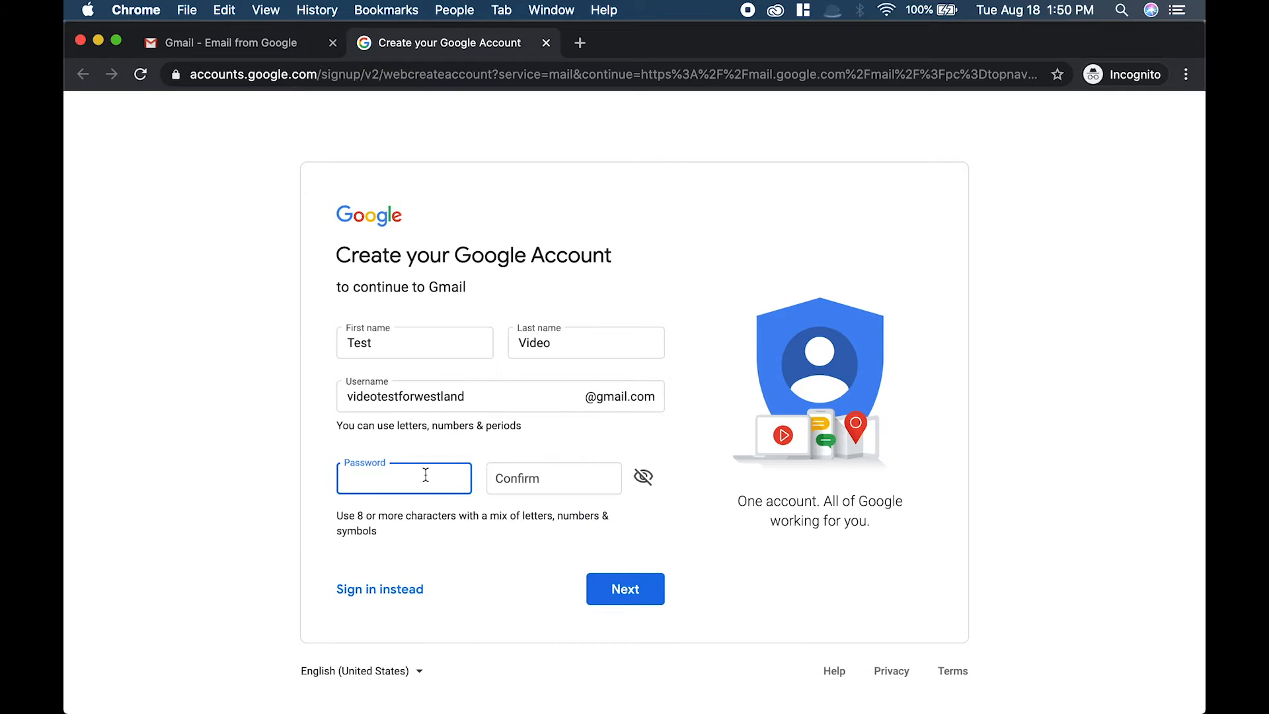
{"action": "type", "text": "••••••••••••"}
{"action": "left_click", "coordinate": [644, 478]}
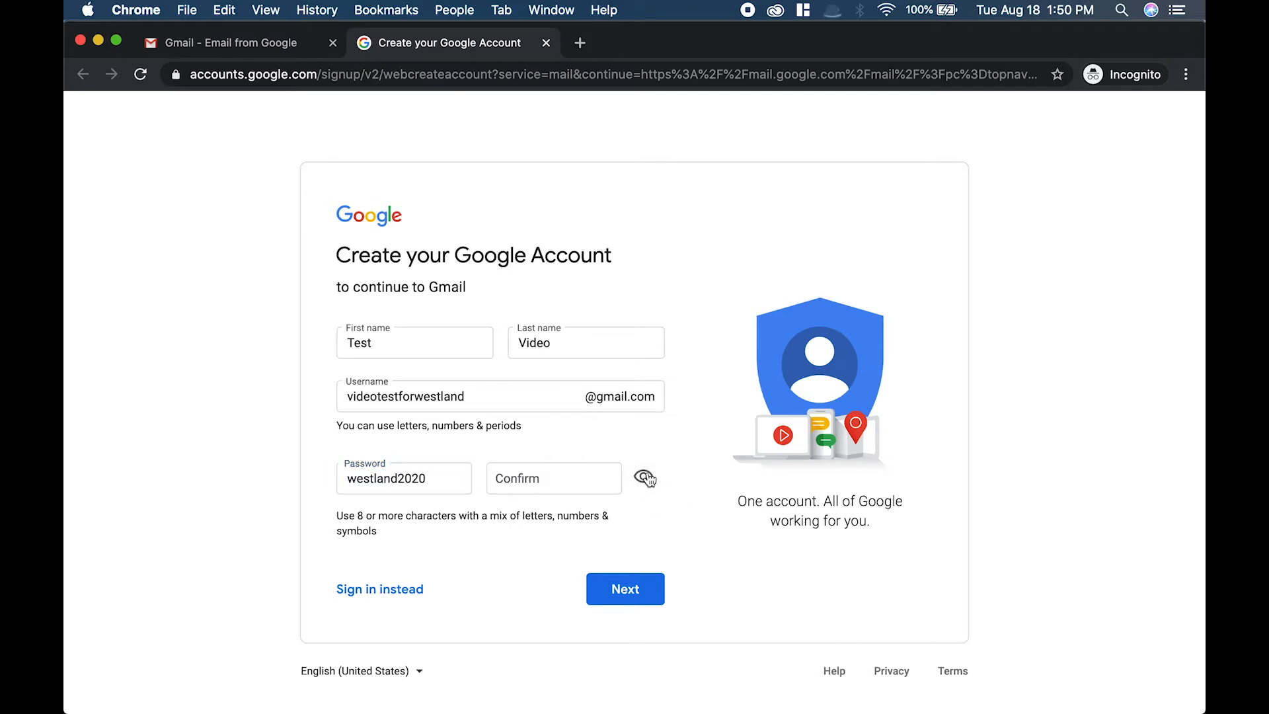
{"action": "left_click", "coordinate": [513, 480]}
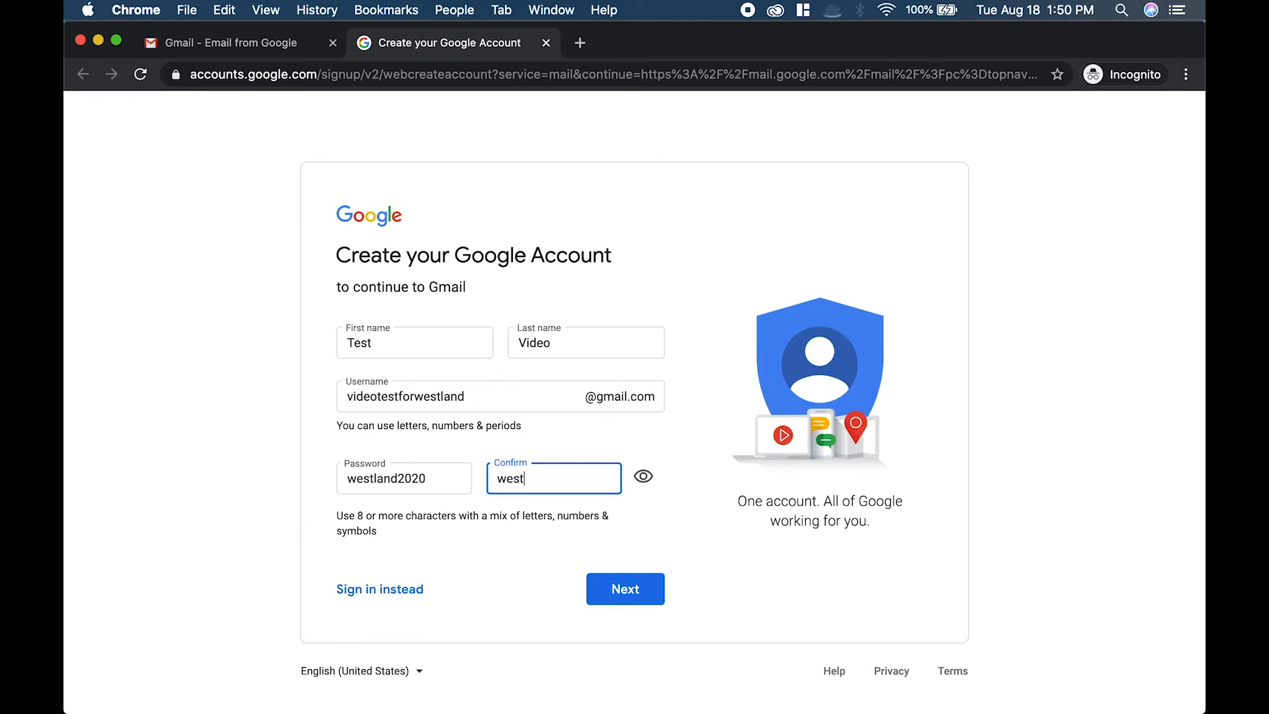
{"action": "left_click", "coordinate": [618, 589]}
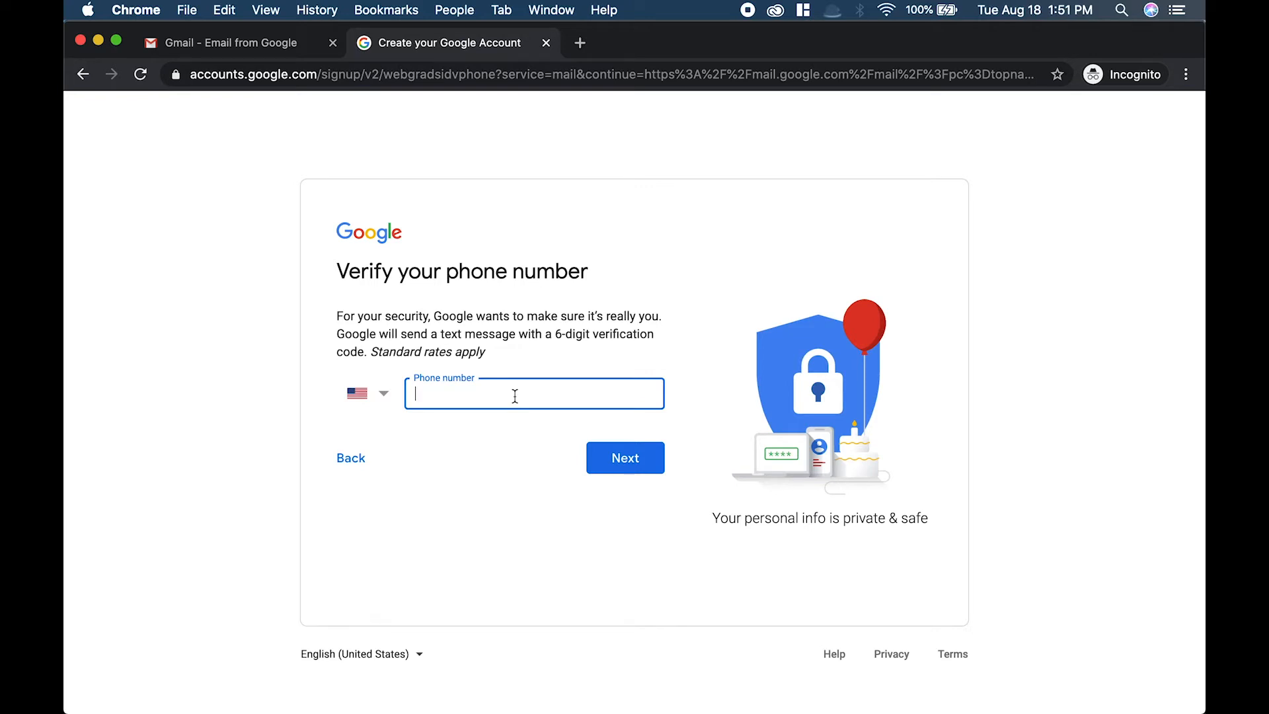
Enter the phone number for verification, then enter the texted verification code and verify.
{"action": "type", "text": "8"}
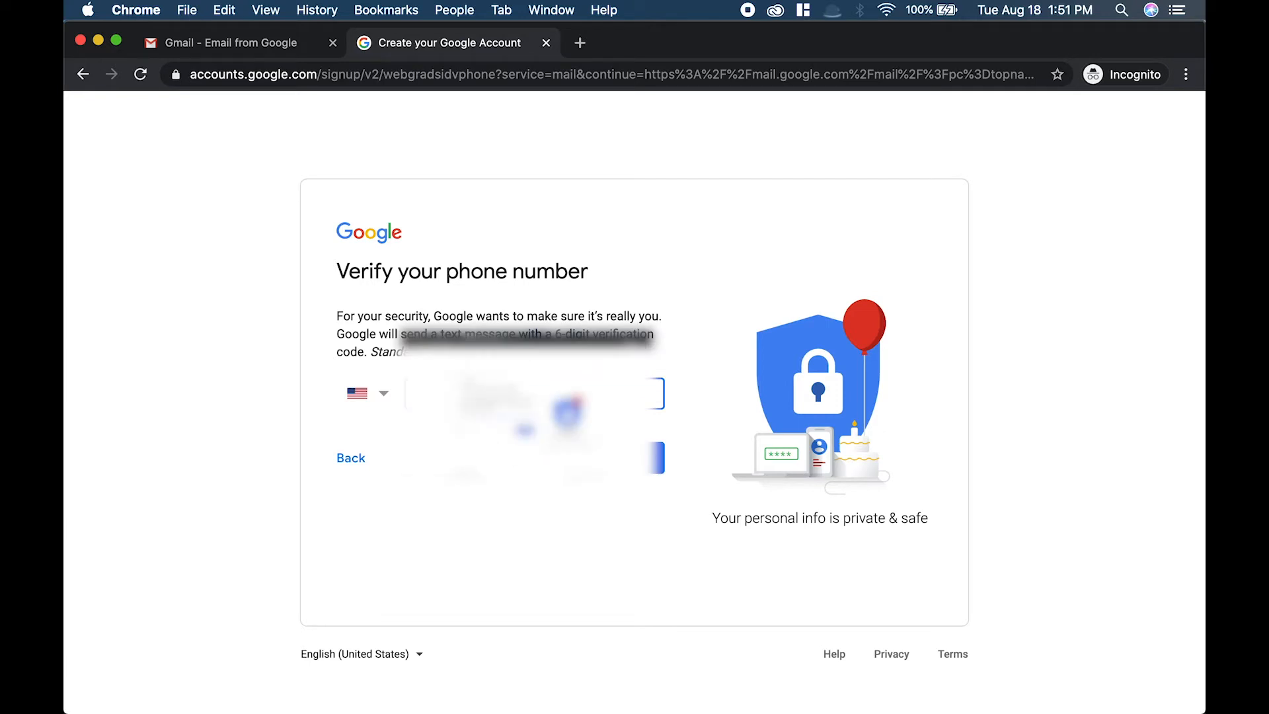
{"action": "key", "text": "Return"}
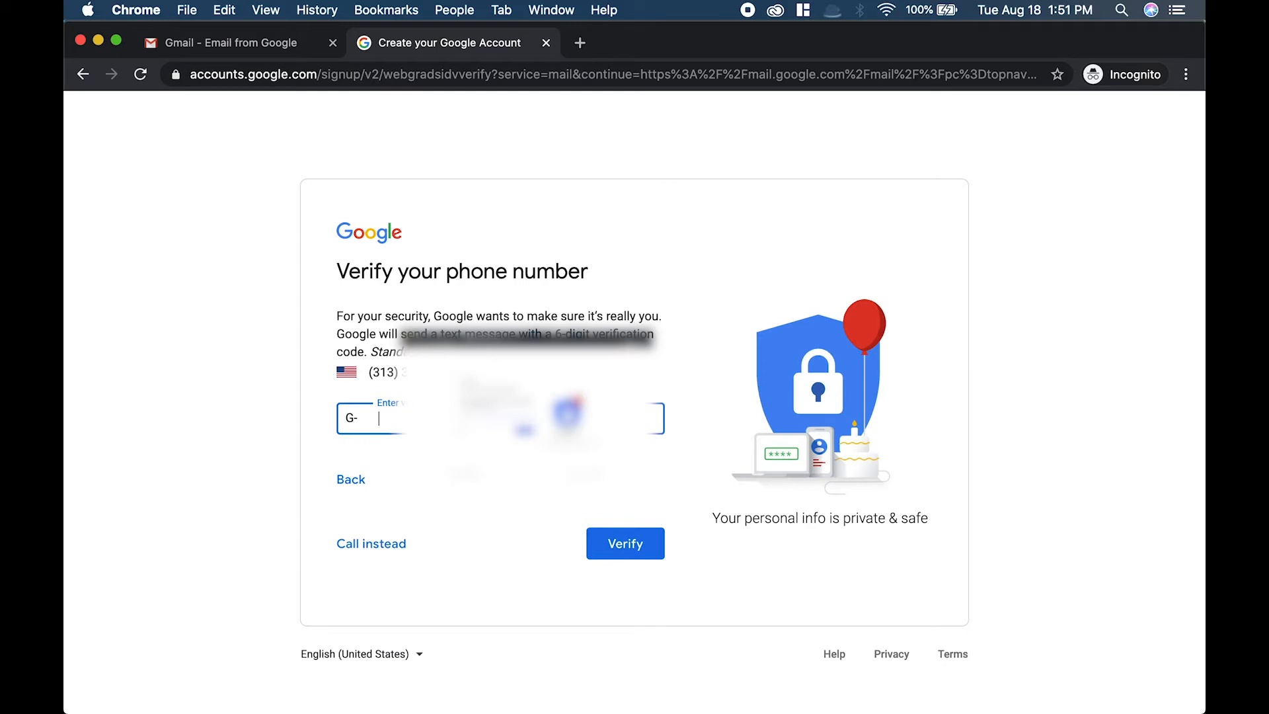
{"action": "left_click", "coordinate": [652, 543]}
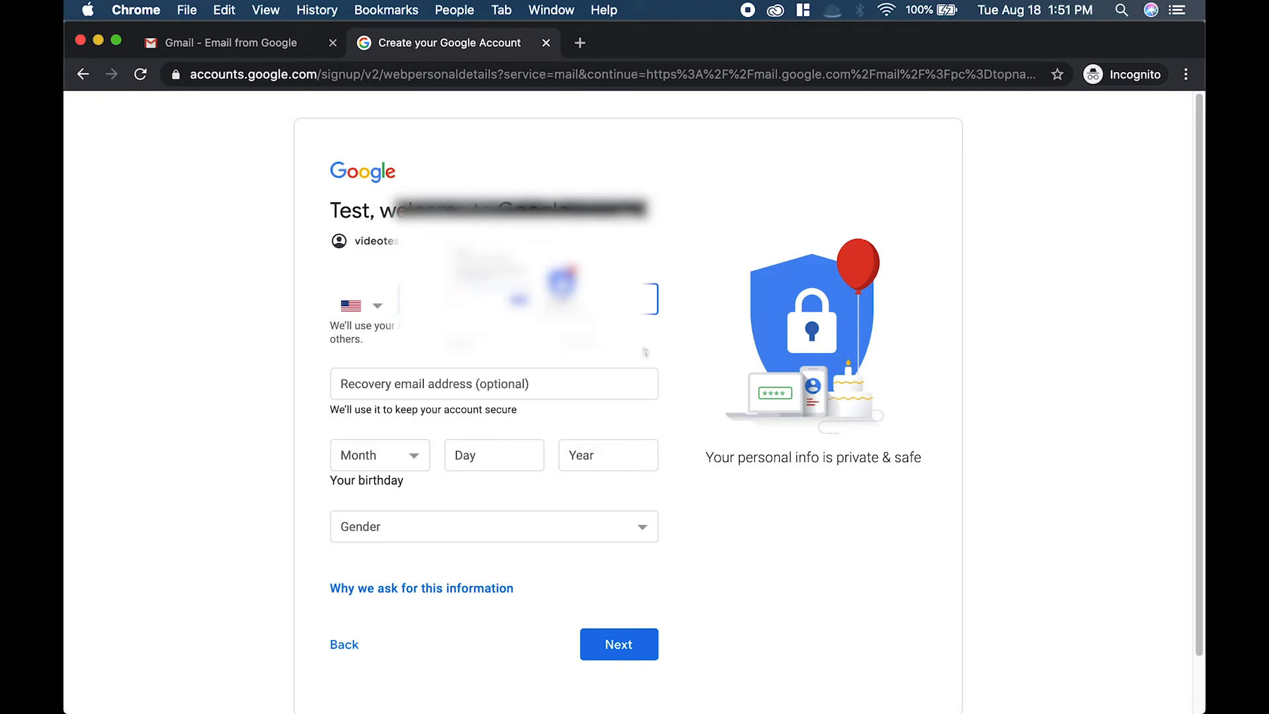
Fill in the birthday month, day and year, set gender to Rather not say, and continue.
{"action": "left_click", "coordinate": [600, 370]}
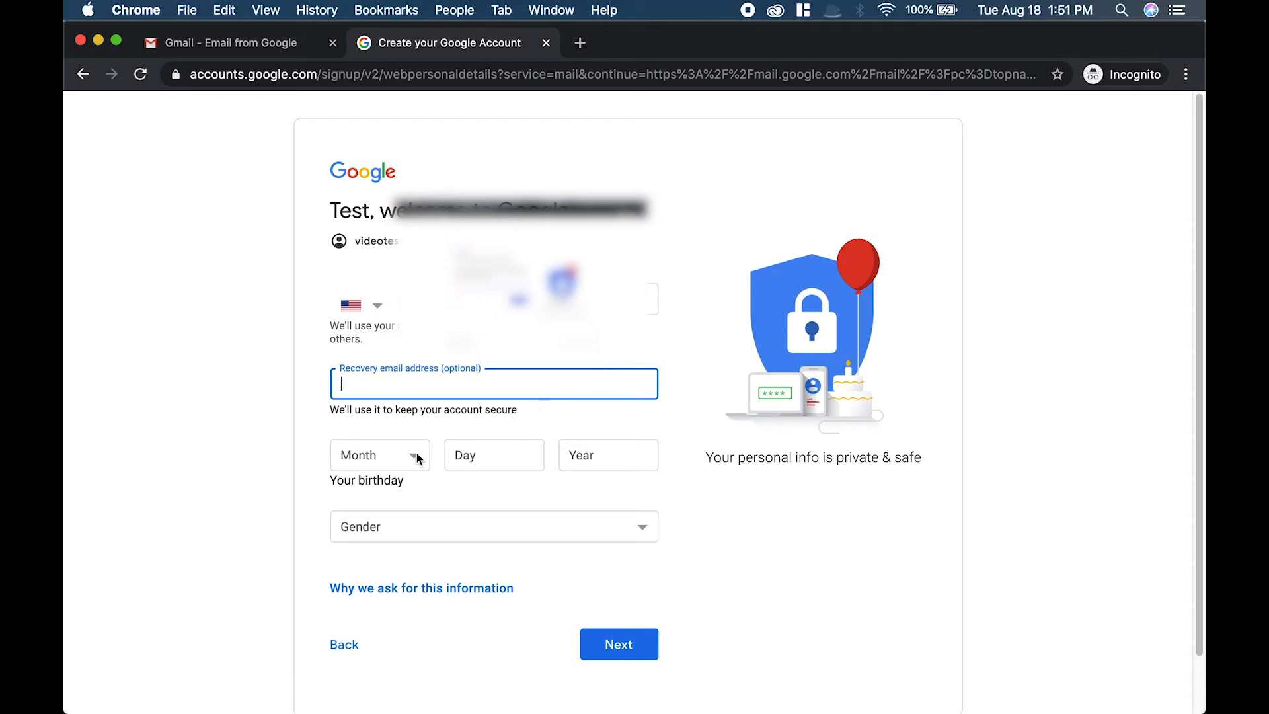
{"action": "left_click", "coordinate": [381, 462]}
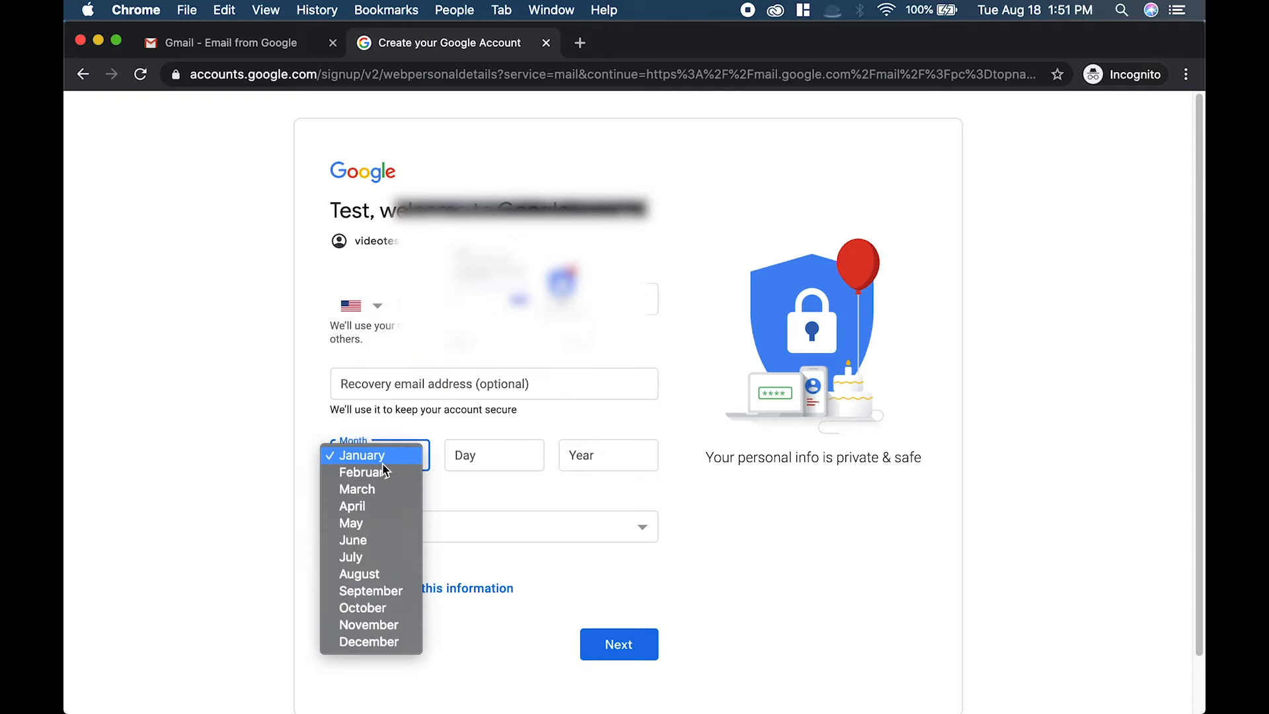
{"action": "left_click", "coordinate": [383, 573]}
{"action": "left_click", "coordinate": [480, 451]}
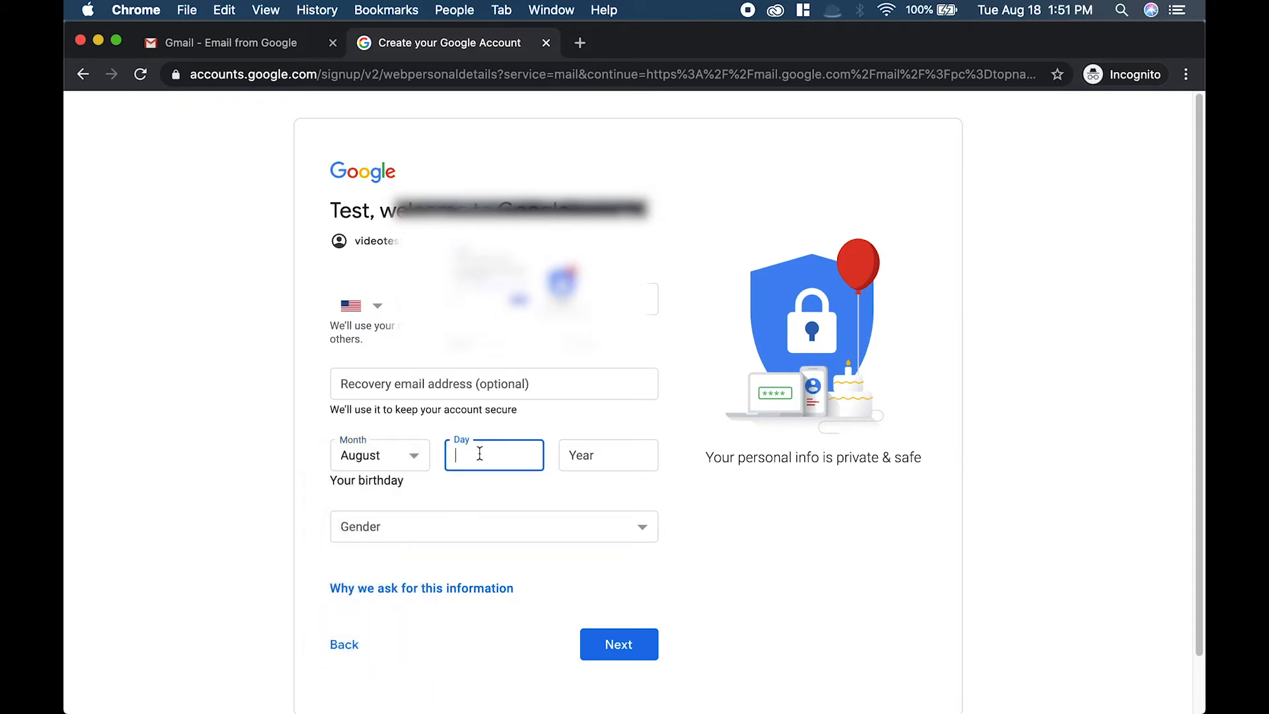
{"action": "type", "text": "18"}
{"action": "left_click", "coordinate": [583, 465]}
{"action": "type", "text": "1920"}
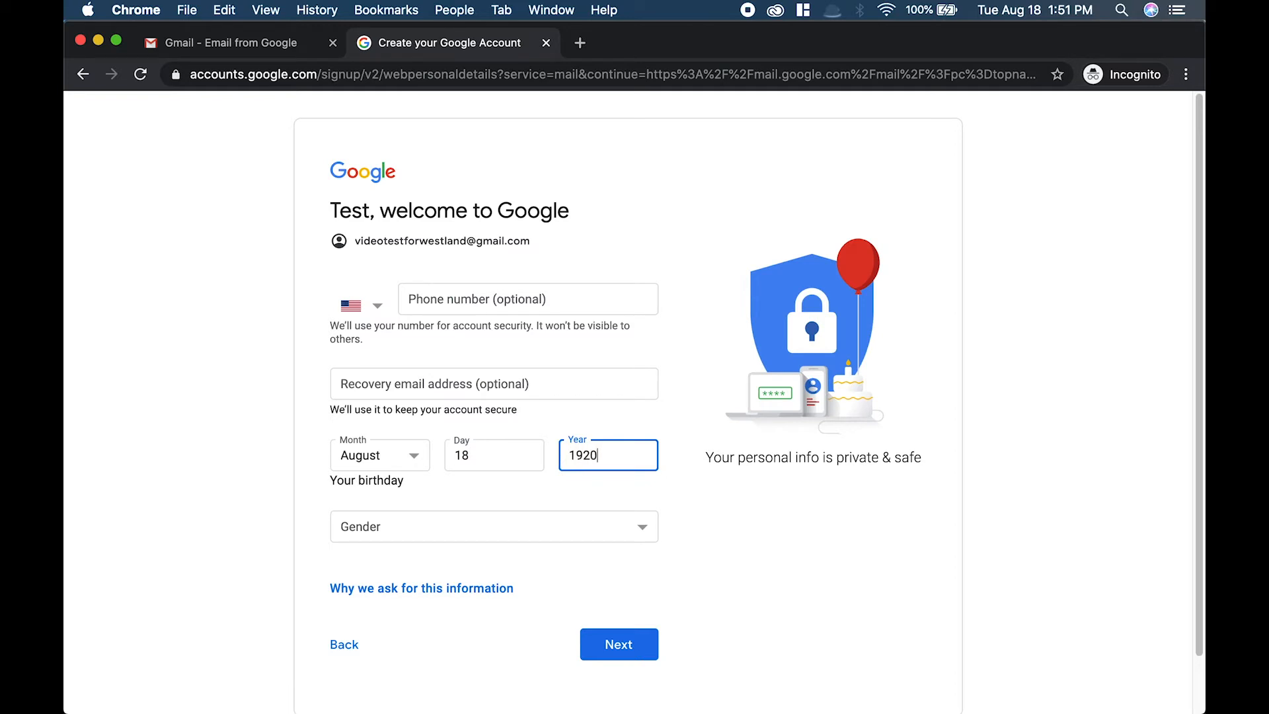
{"action": "left_click", "coordinate": [586, 529]}
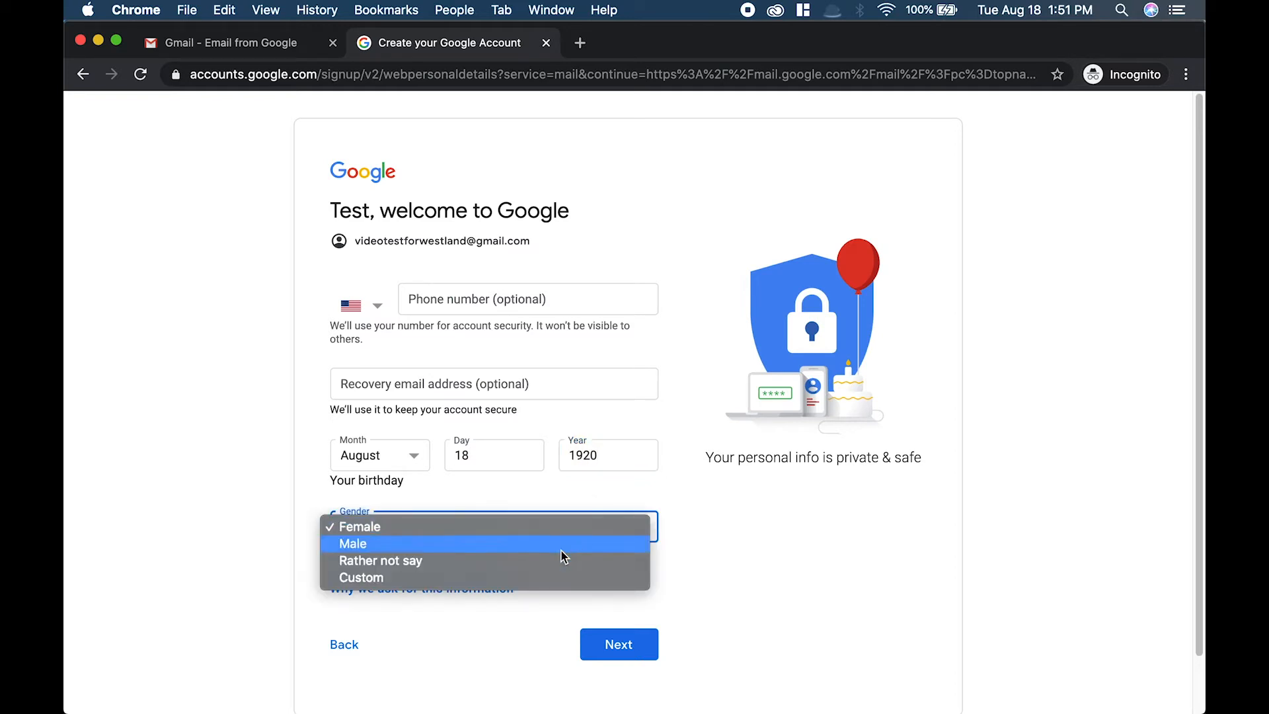
{"action": "left_click", "coordinate": [540, 563]}
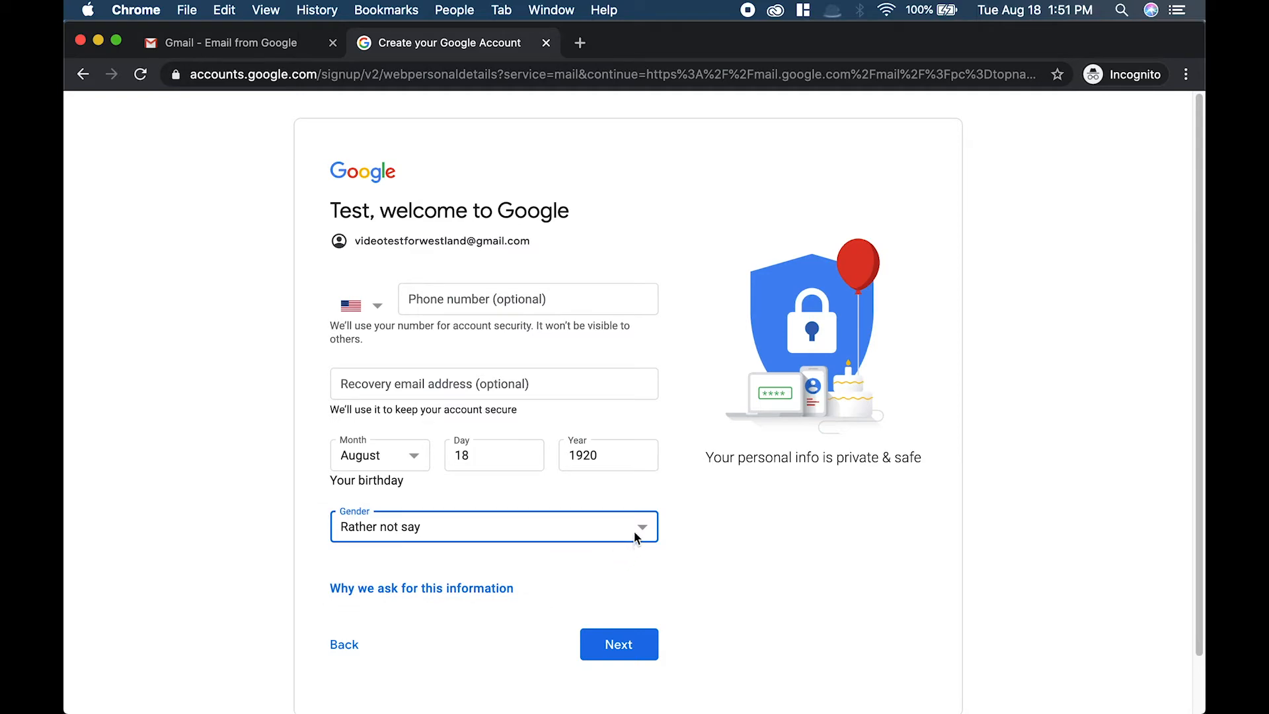
{"action": "left_click", "coordinate": [623, 644]}
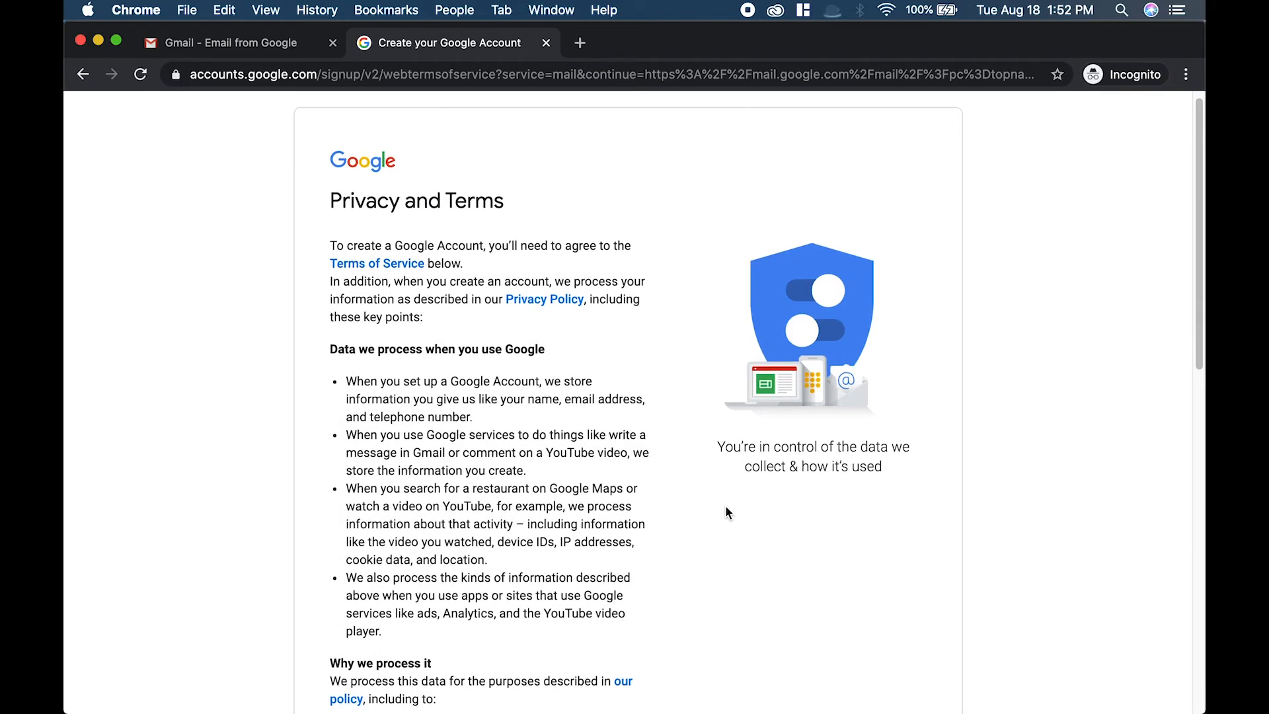
Scroll through the Privacy and Terms page and agree to them.
{"action": "scroll", "coordinate": [724, 507], "scroll_direction": "down", "scroll_amount": 5}
{"action": "scroll", "coordinate": [725, 505], "scroll_direction": "down", "scroll_amount": 6}
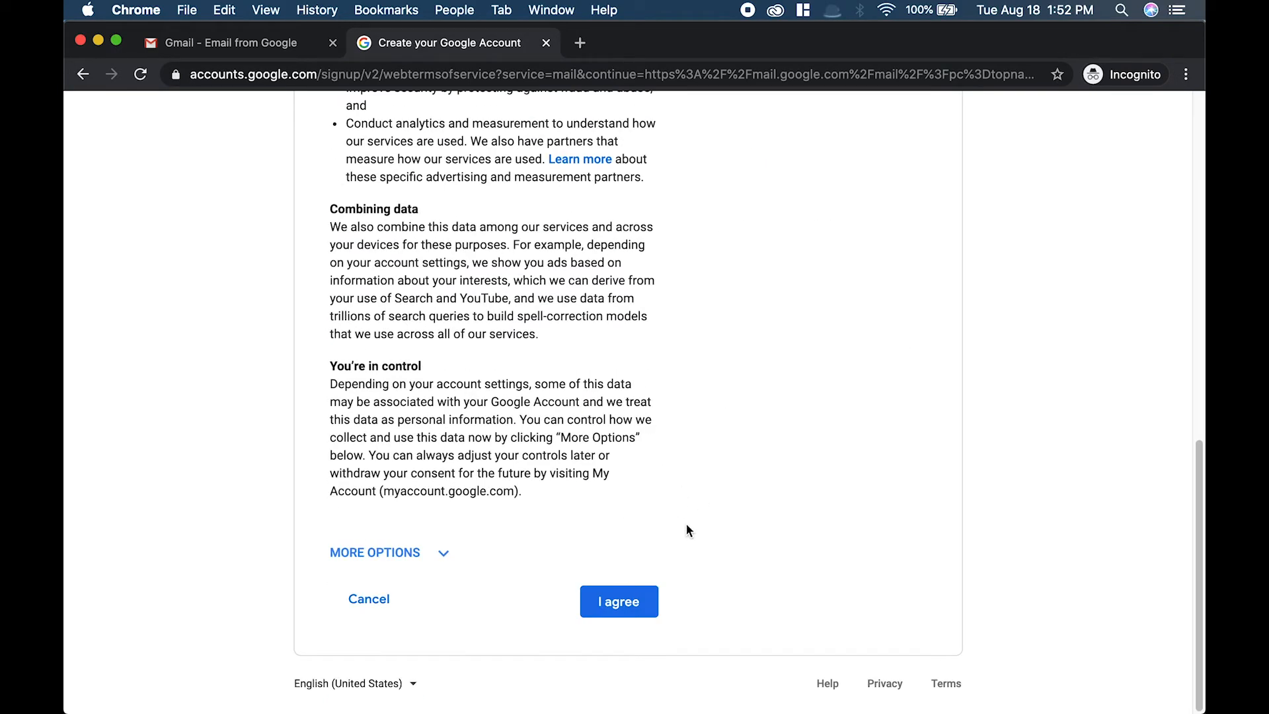
{"action": "left_click", "coordinate": [639, 602]}
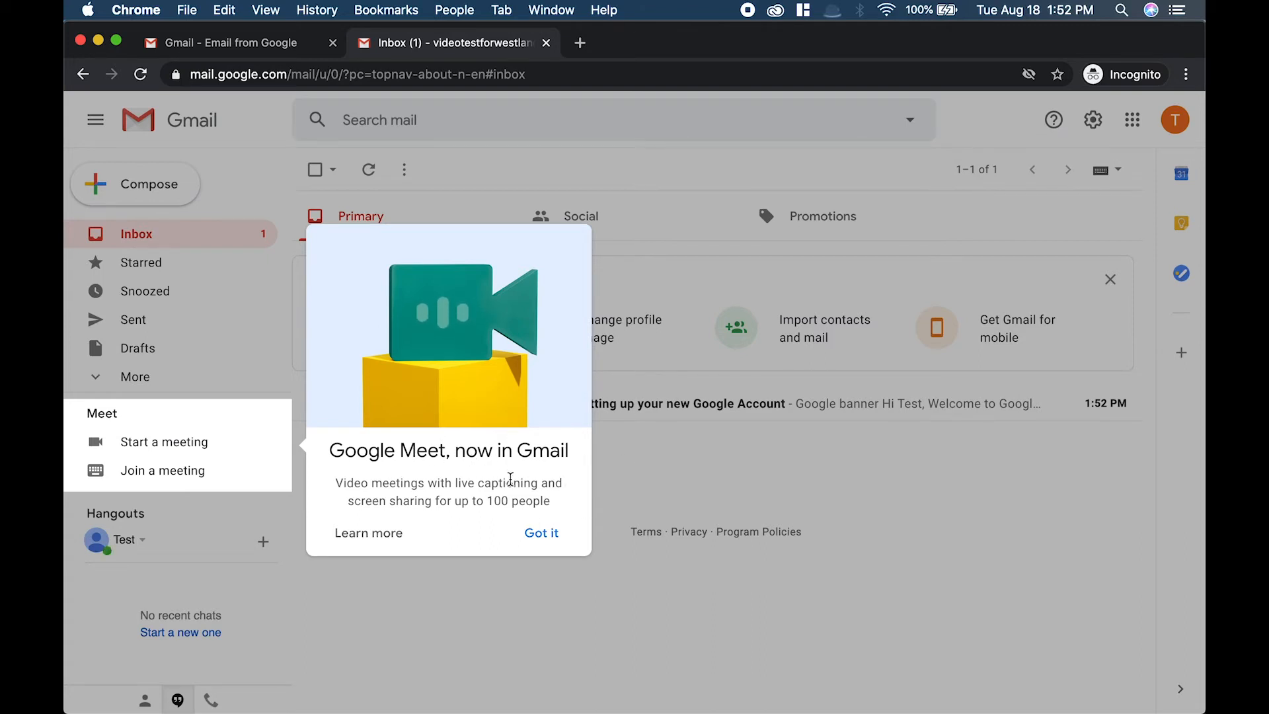
Dismiss the Google Meet notice and close the Get started with Gmail panel.
{"action": "left_click", "coordinate": [538, 533]}
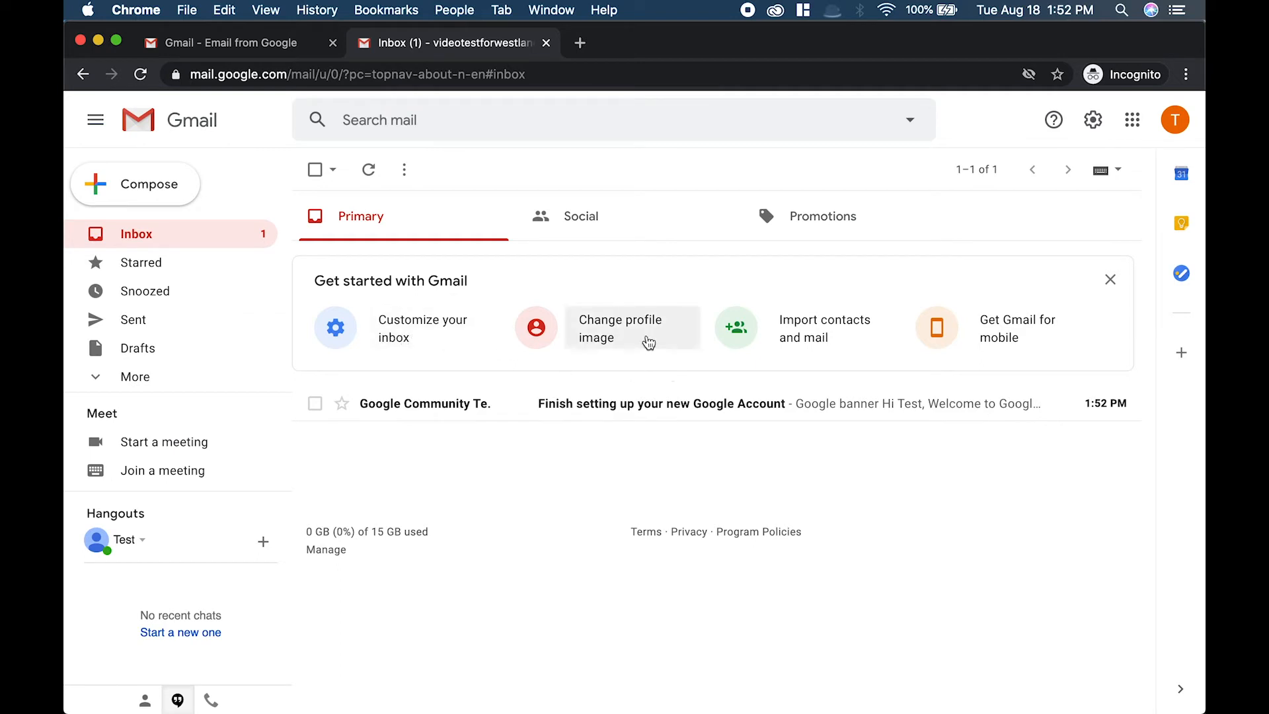
{"action": "left_click", "coordinate": [1111, 280]}
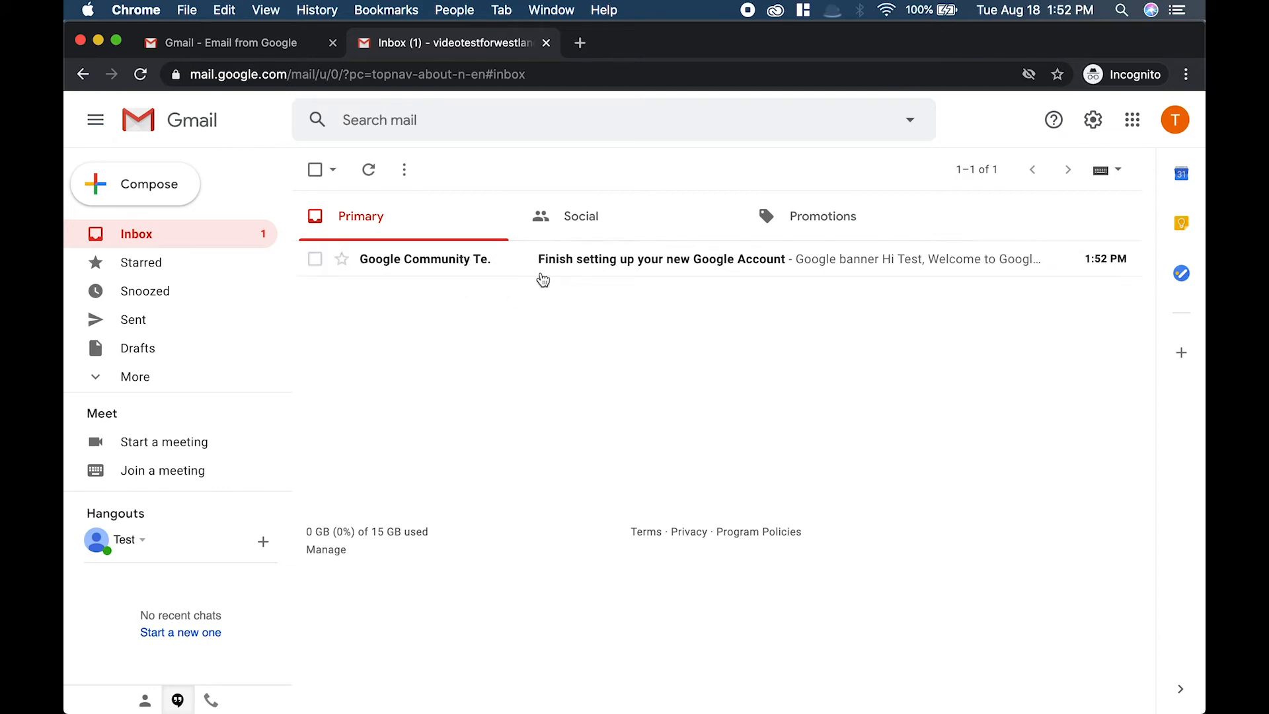
Open and read the welcome email from Google Community Team, then return to the inbox.
{"action": "left_click", "coordinate": [514, 264]}
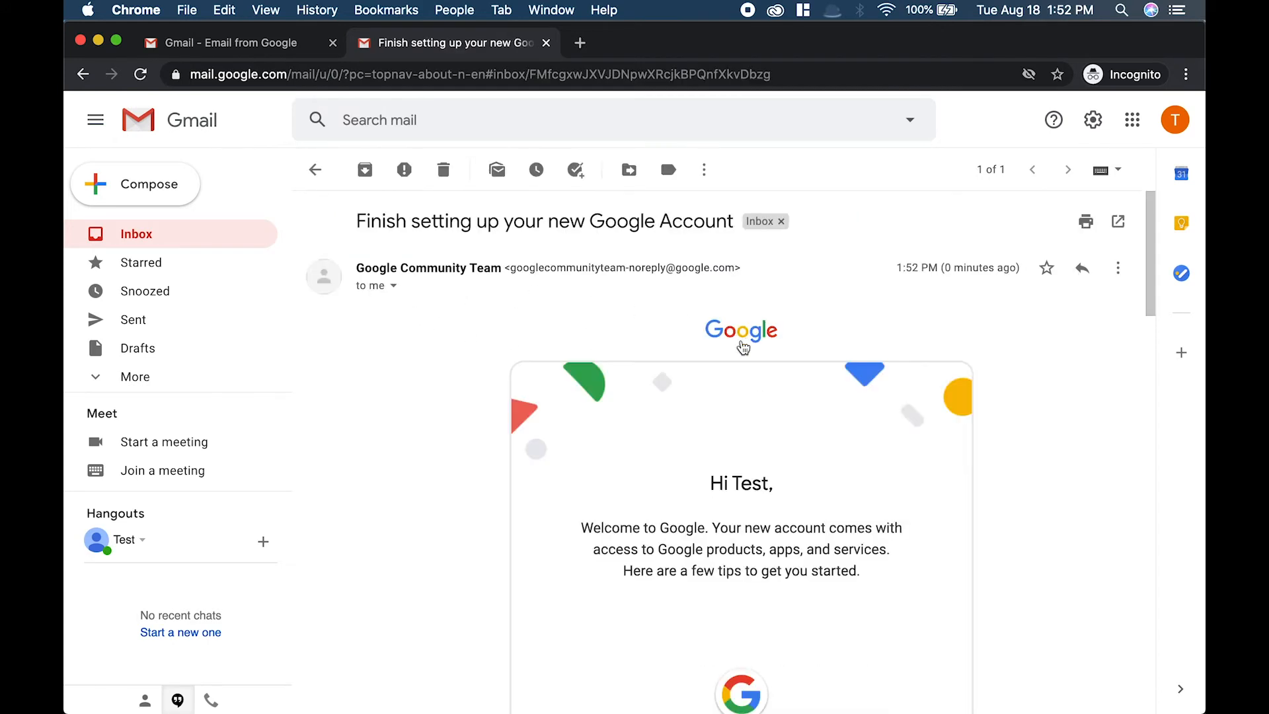
{"action": "scroll", "coordinate": [905, 406], "scroll_direction": "down", "scroll_amount": 1}
{"action": "scroll", "coordinate": [905, 406], "scroll_direction": "down", "scroll_amount": 5}
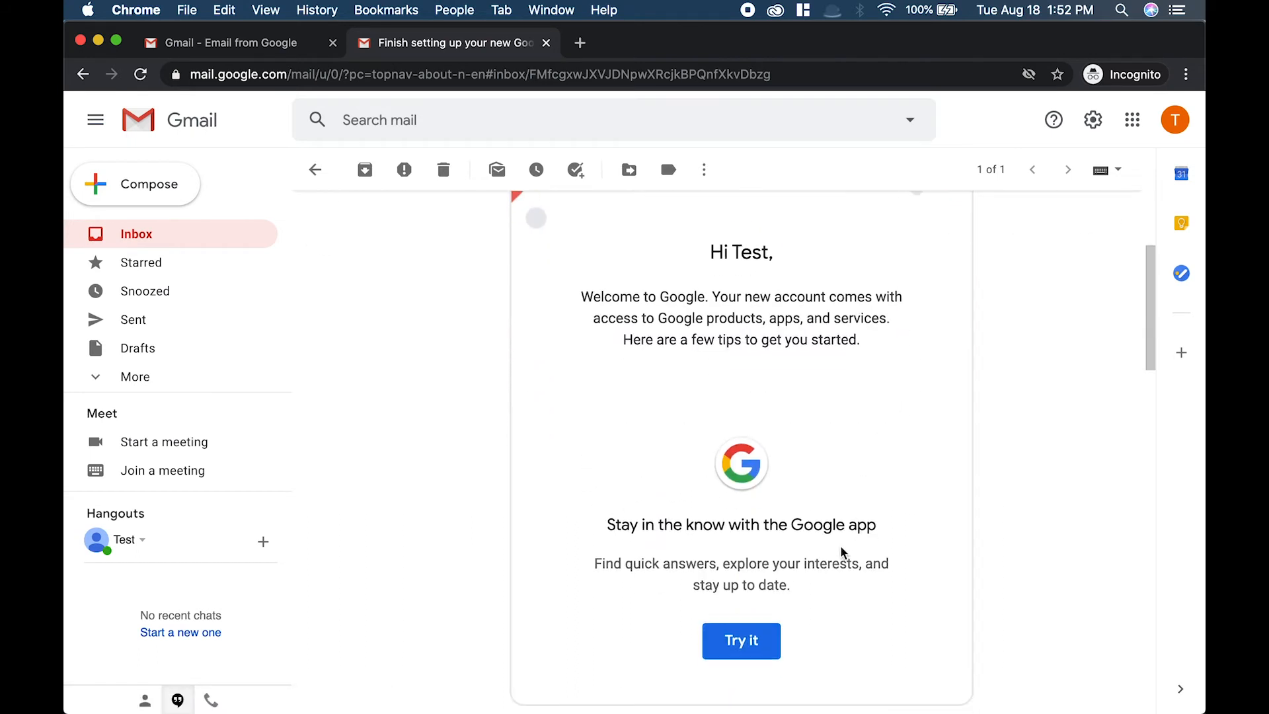
{"action": "scroll", "coordinate": [819, 509], "scroll_direction": "up", "scroll_amount": 4}
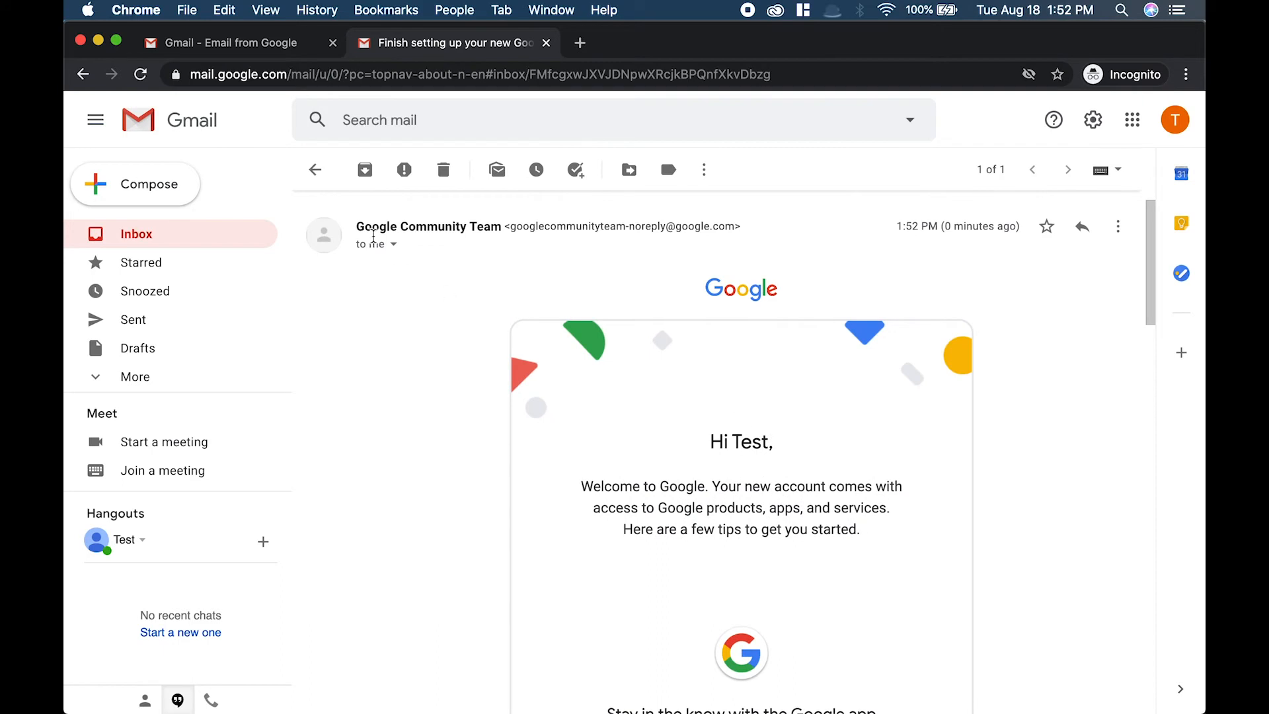
{"action": "left_click", "coordinate": [315, 171]}
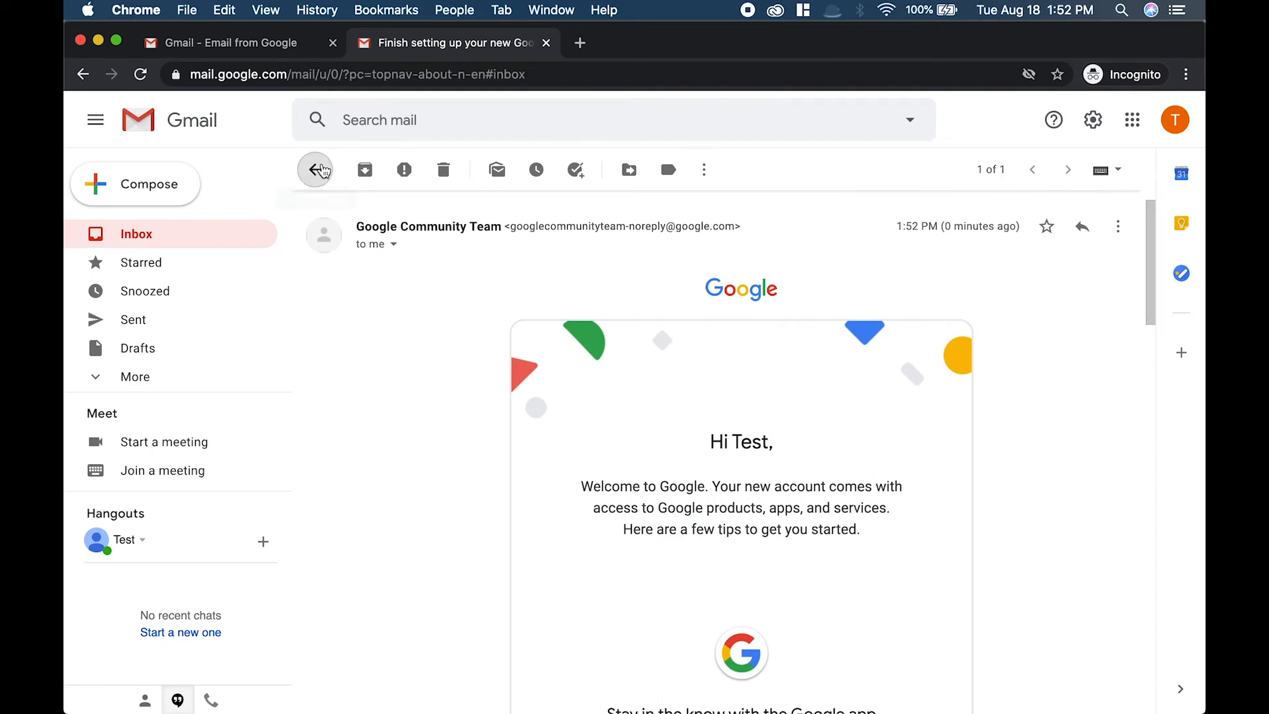
{"action": "left_click", "coordinate": [427, 261]}
{"action": "left_click", "coordinate": [195, 235]}
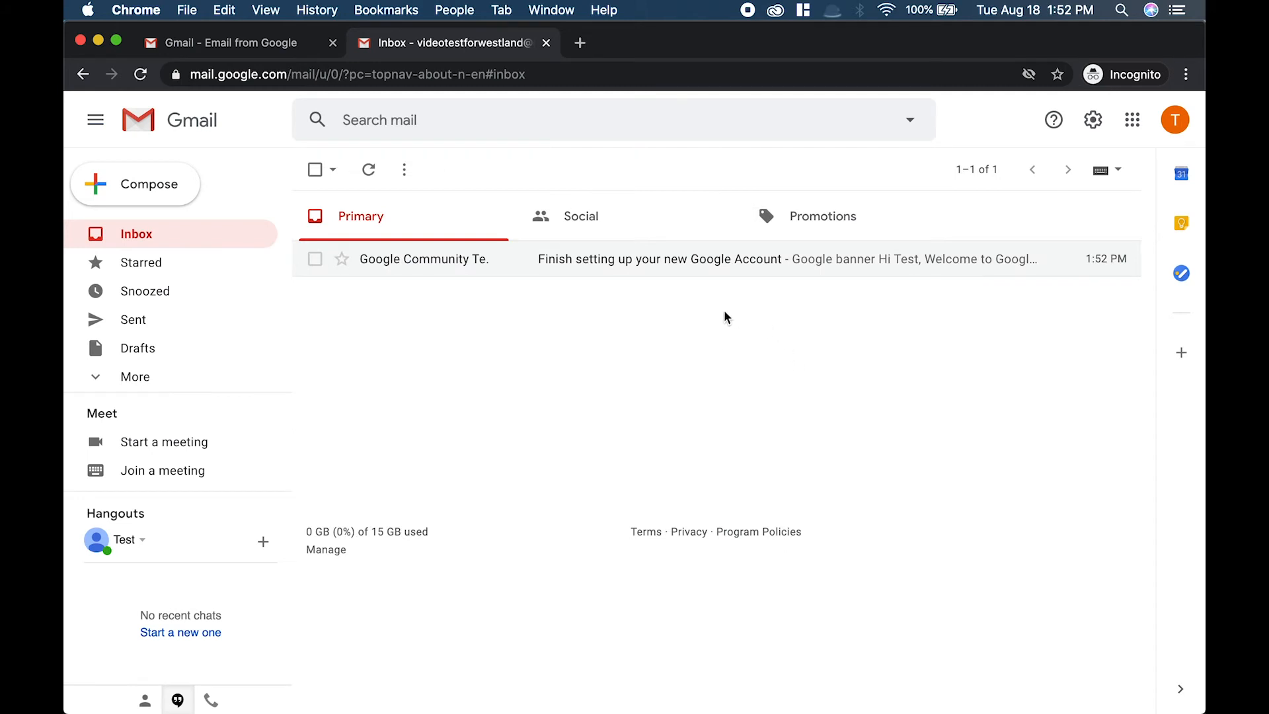
Compose a new message, dismiss the signatures tip, and address it to the library's questions e-mail address.
{"action": "left_click", "coordinate": [152, 191]}
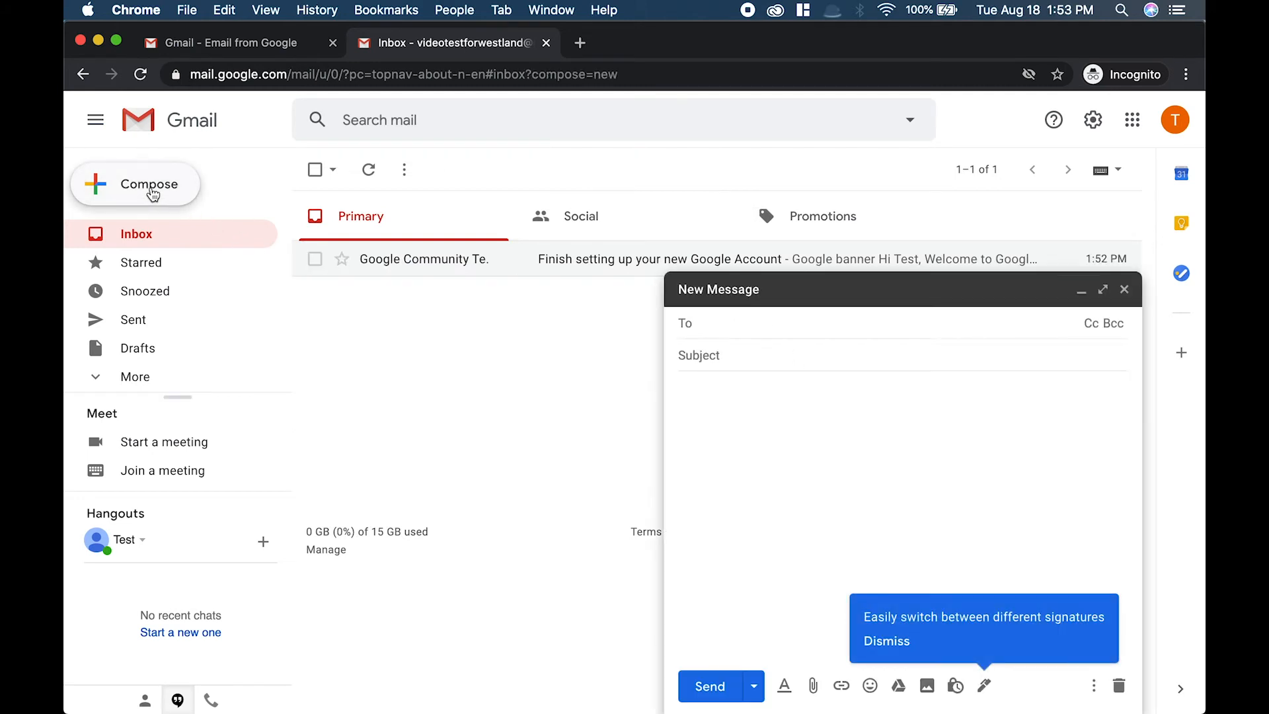
{"action": "left_click", "coordinate": [777, 323]}
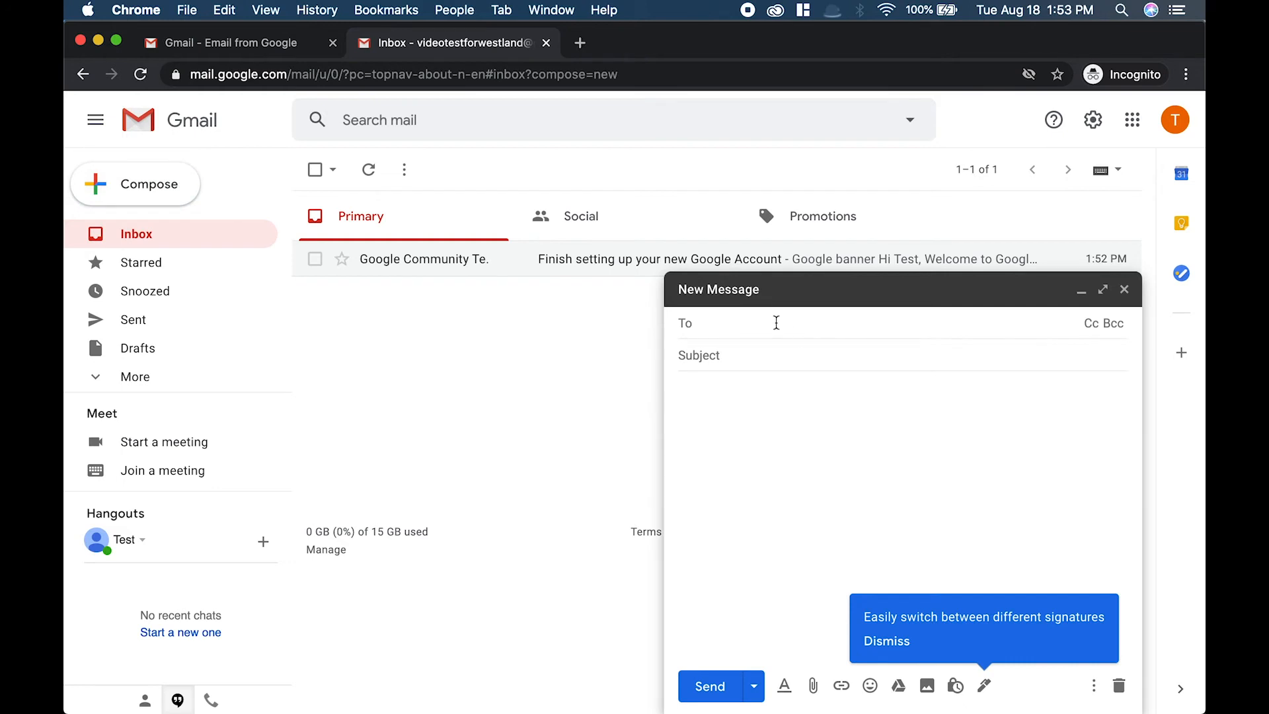
{"action": "left_click", "coordinate": [886, 641]}
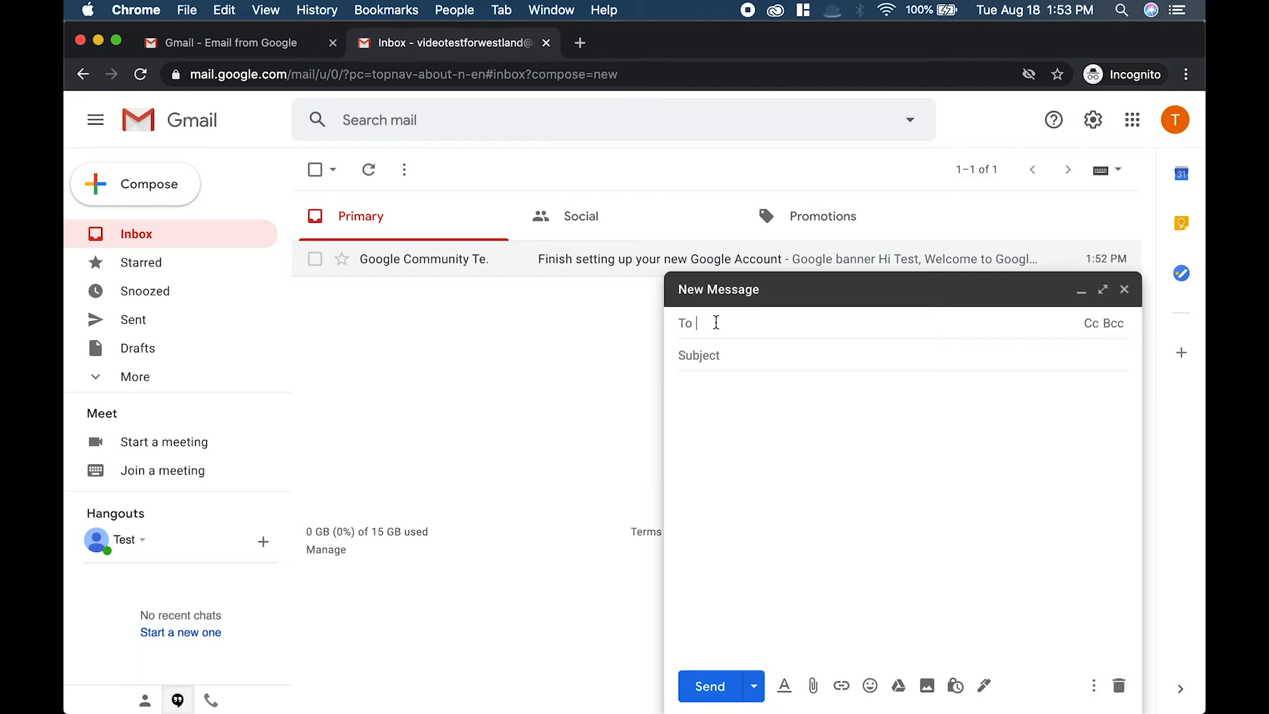
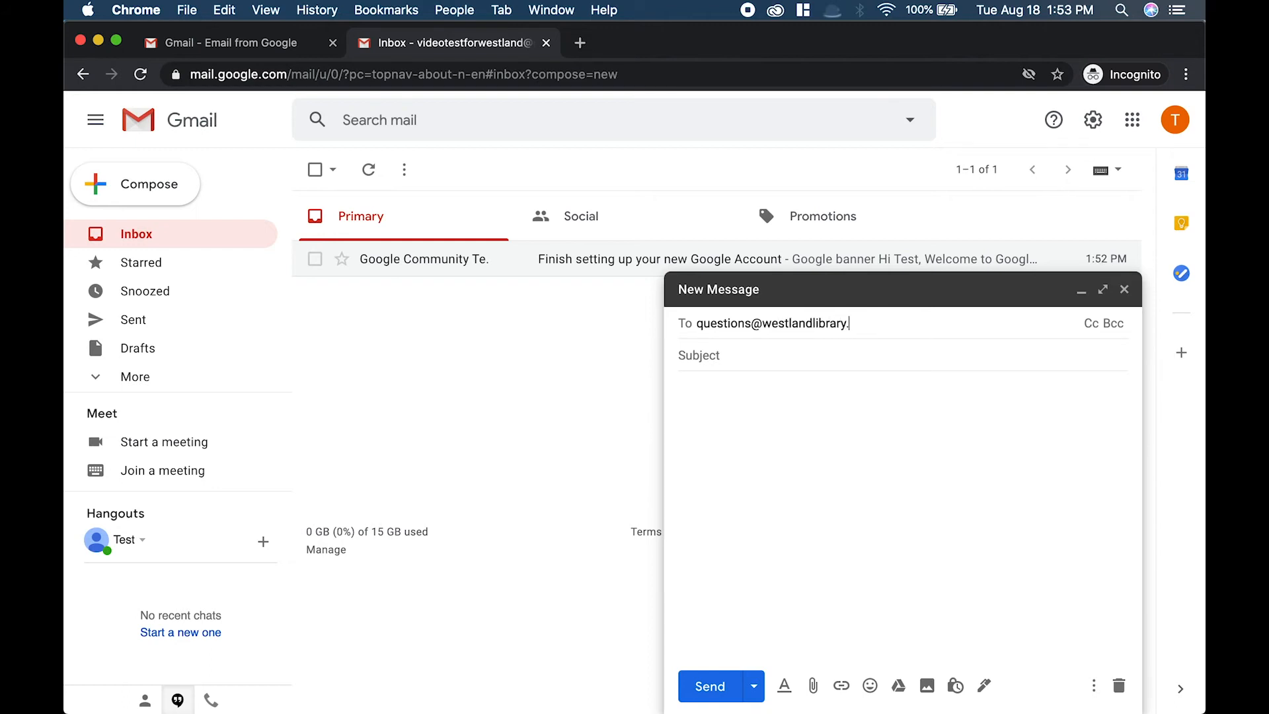
{"action": "left_click", "coordinate": [721, 355]}
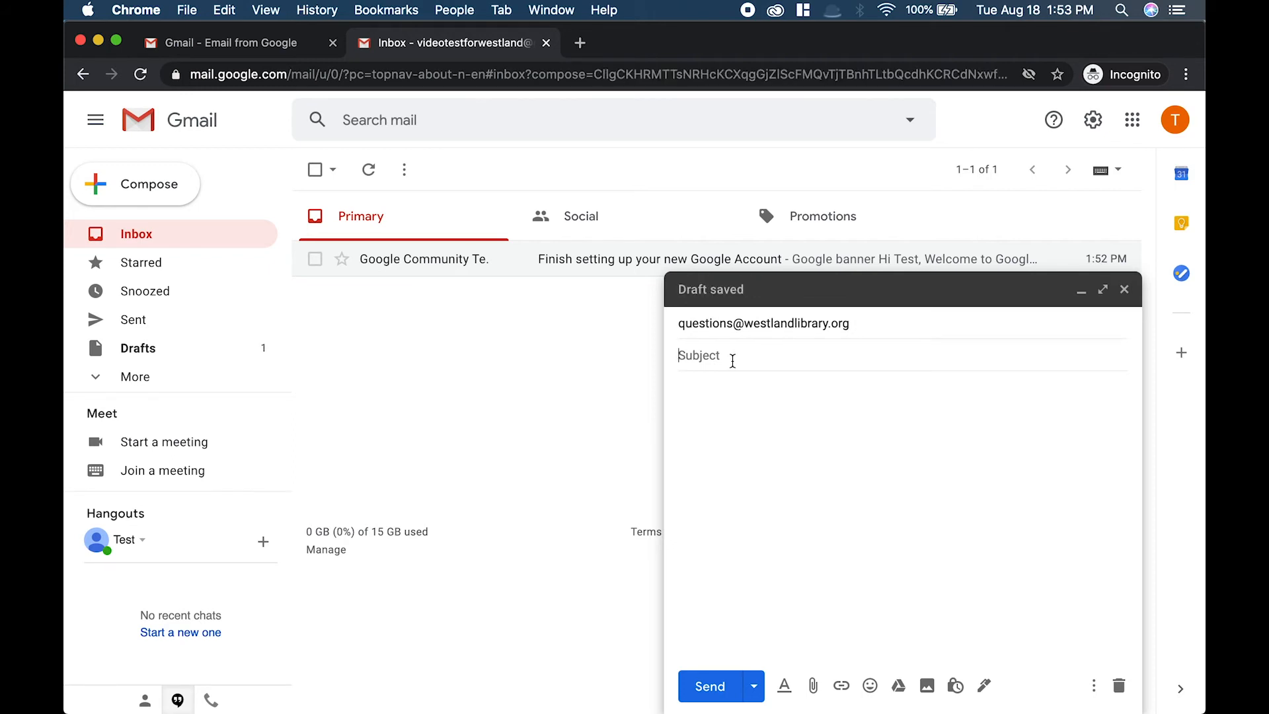
Enter the subject "My Library Card is Expired".
{"action": "type", "text": "My Library Card is Expired"}
Write the body "Hello, My library card is expired, what should I do? Thank you, Test Video", accepting the Smart Compose suggestion.
{"action": "left_click", "coordinate": [808, 461]}
{"action": "type", "text": "Hello,"}
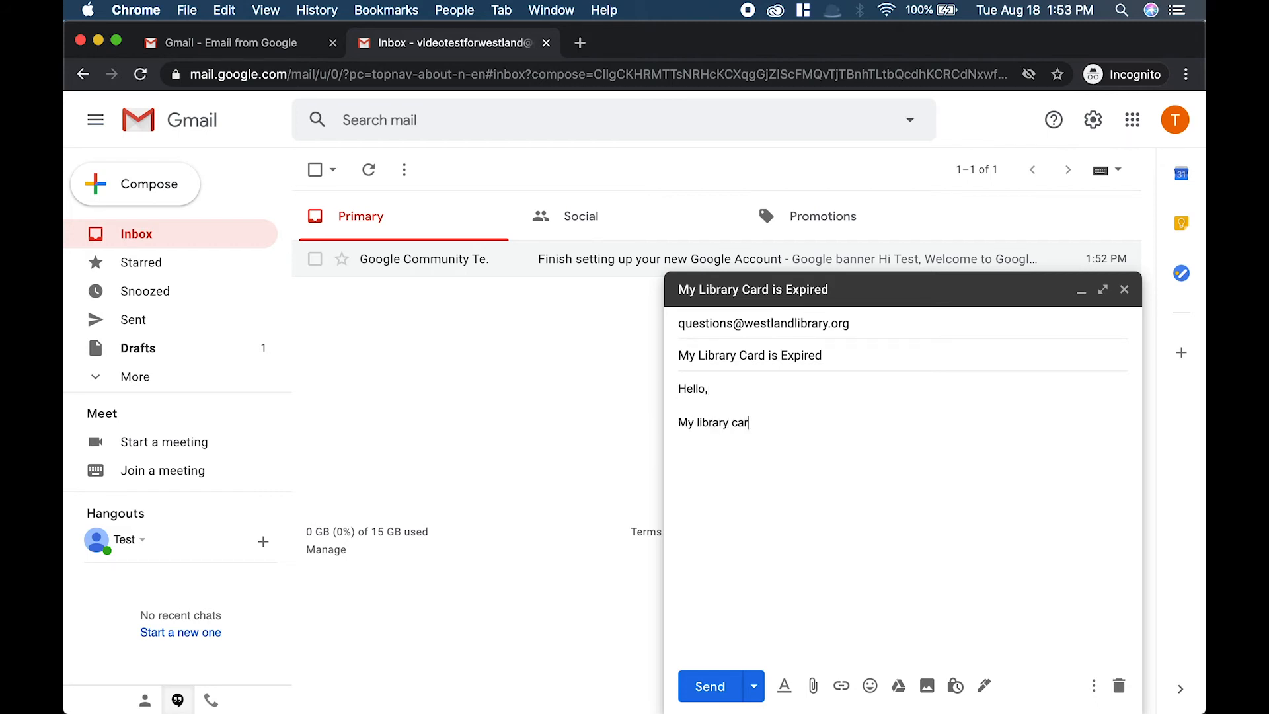
{"action": "type", "text": "expired, what should I"}
{"action": "key", "text": "Tab"}
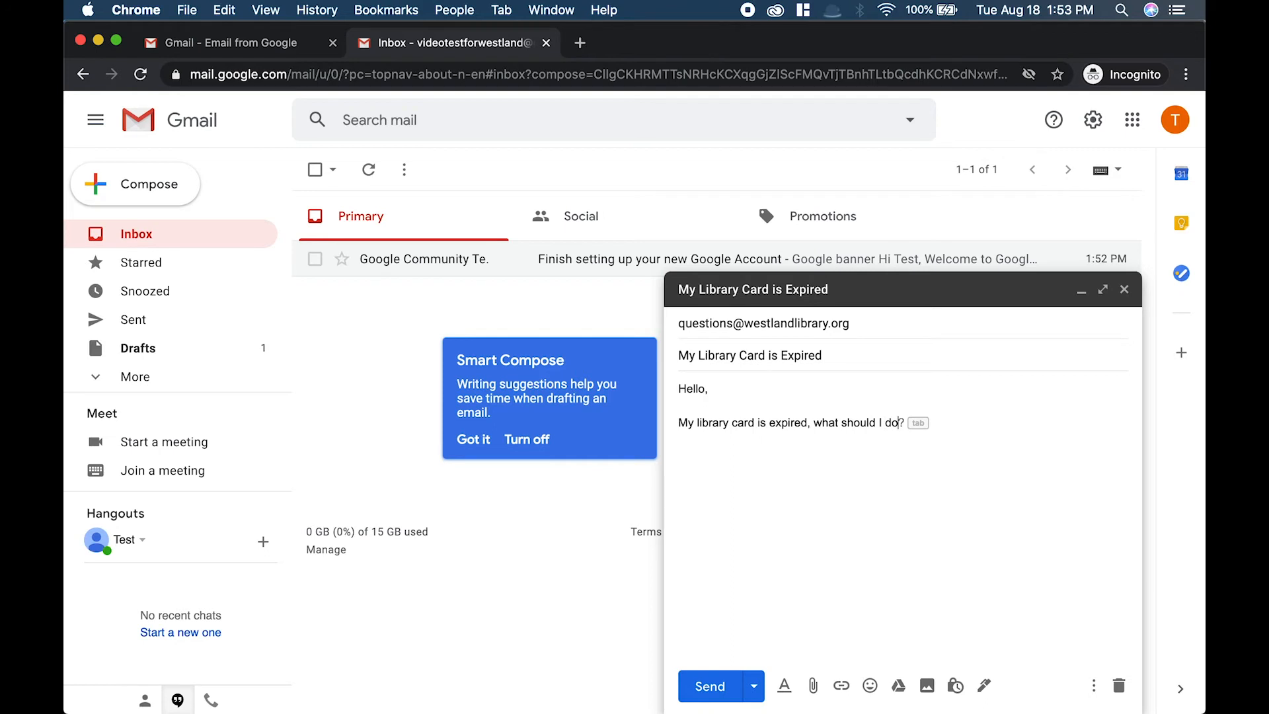
{"action": "key", "text": "Return"}
{"action": "key", "text": "Return"}
{"action": "type", "text": "Thank you,  "}
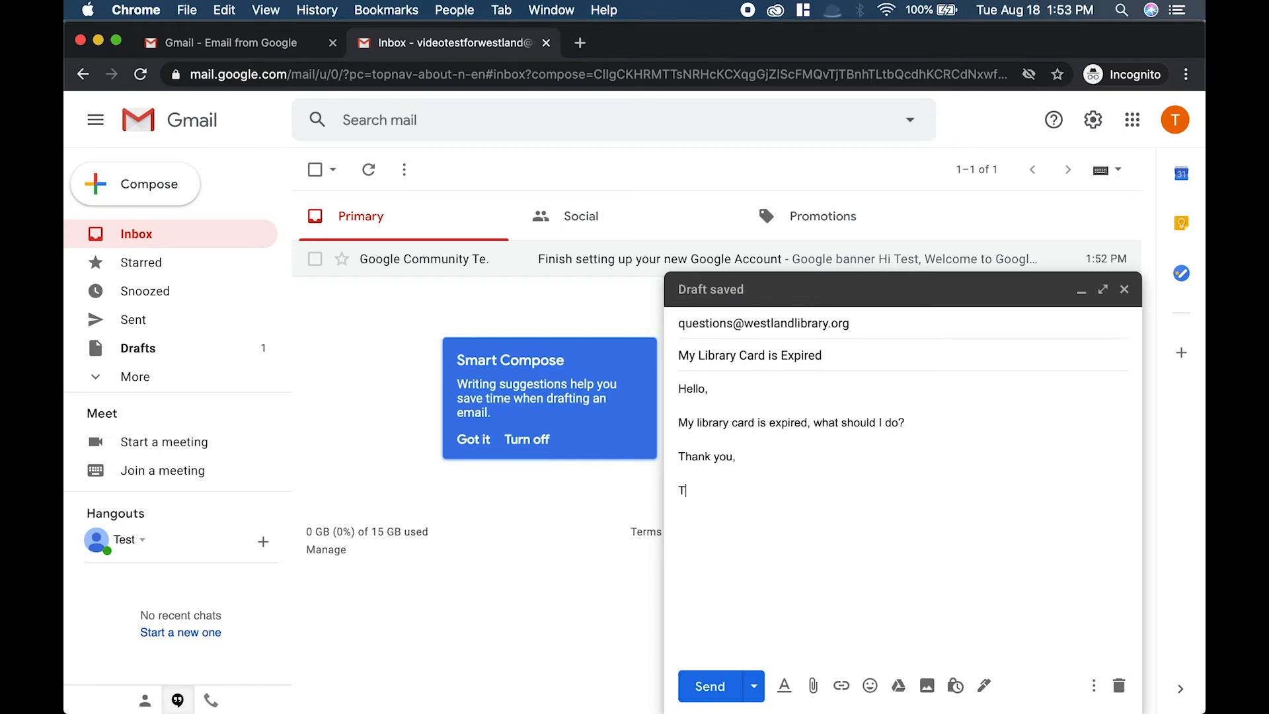
{"action": "type", "text": "Test Video"}
Select the whole message body and format it with the Wide font at Large size.
{"action": "left_click_drag", "start_coordinate": [746, 486], "coordinate": [674, 388]}
{"action": "left_click", "coordinate": [784, 685]}
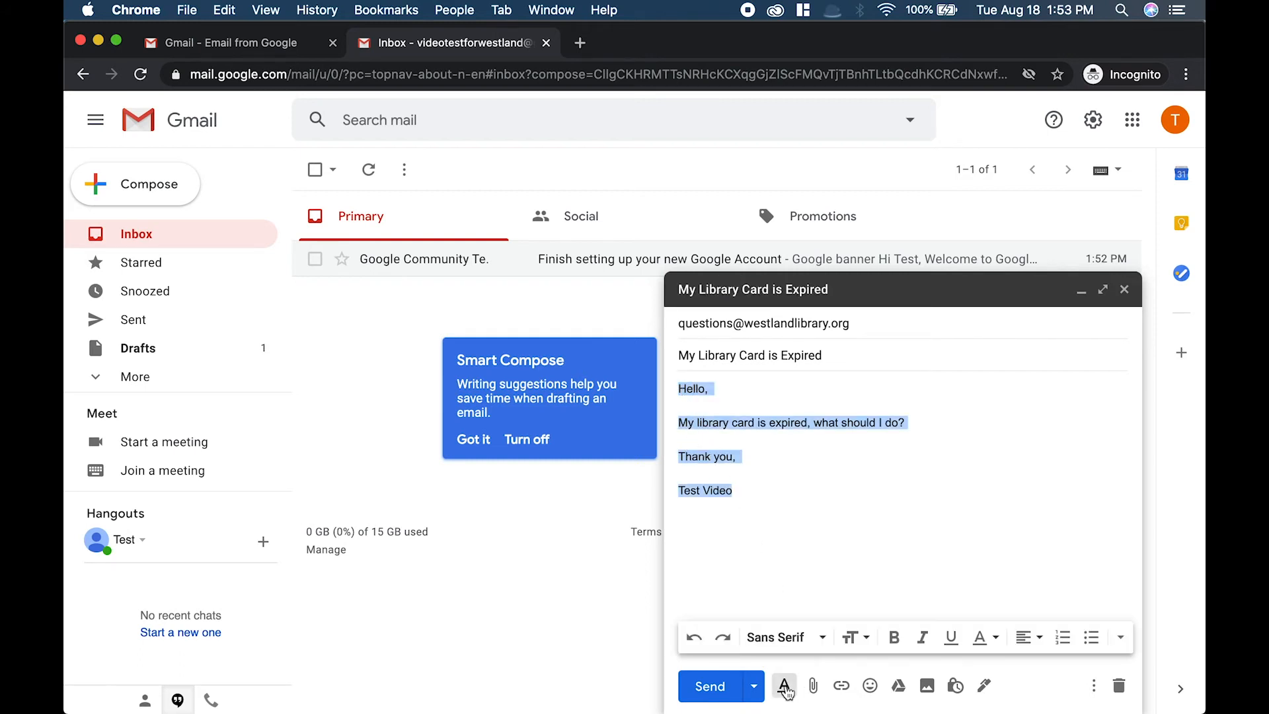
{"action": "left_click", "coordinate": [779, 640]}
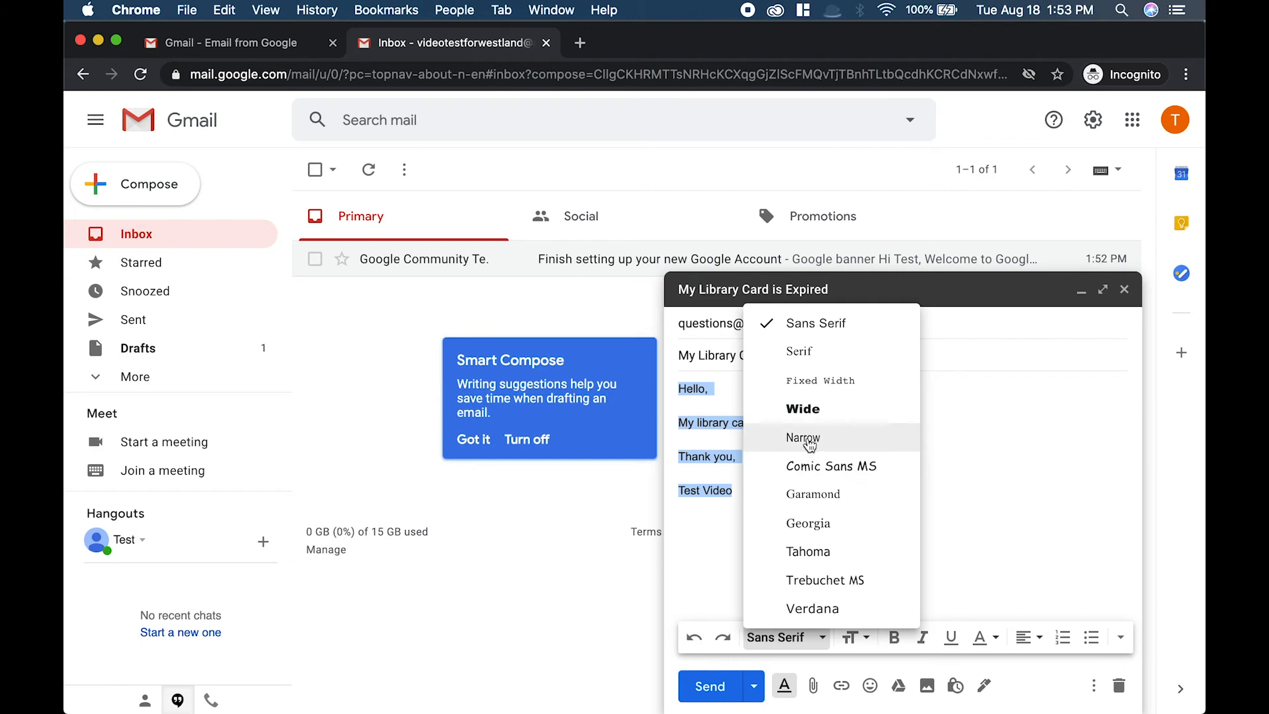
{"action": "left_click", "coordinate": [808, 406]}
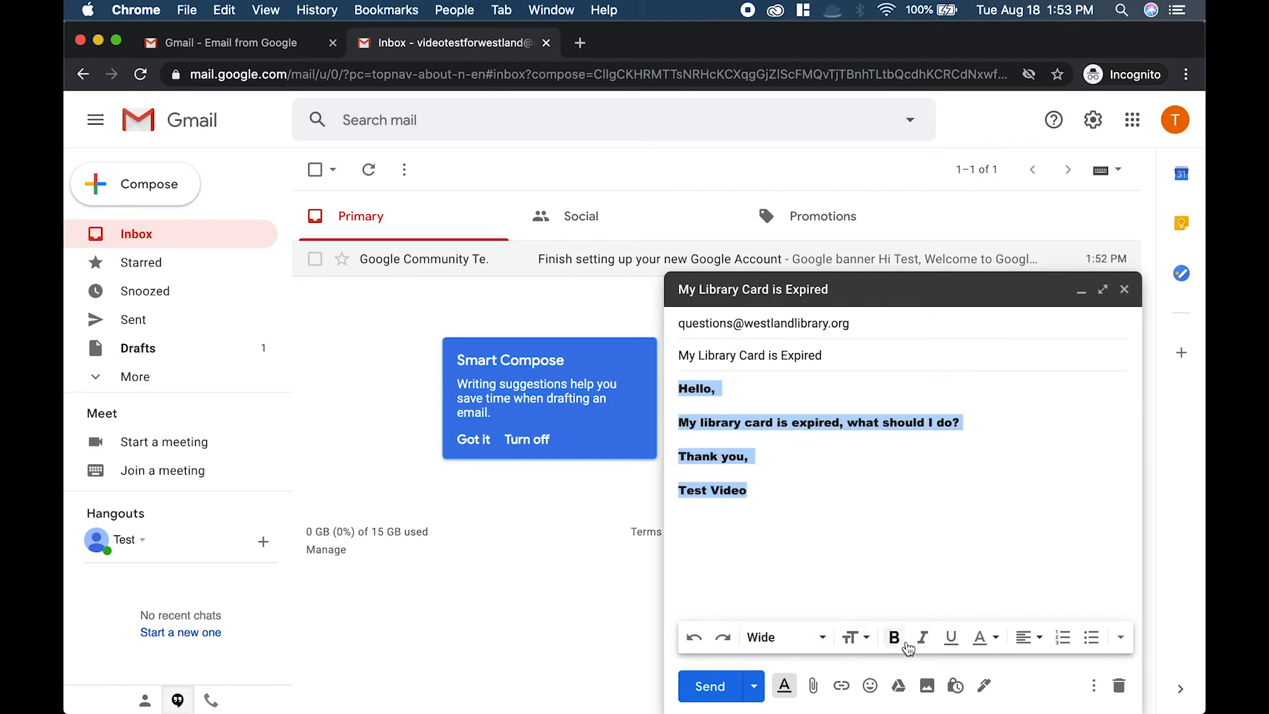
{"action": "left_click", "coordinate": [851, 636]}
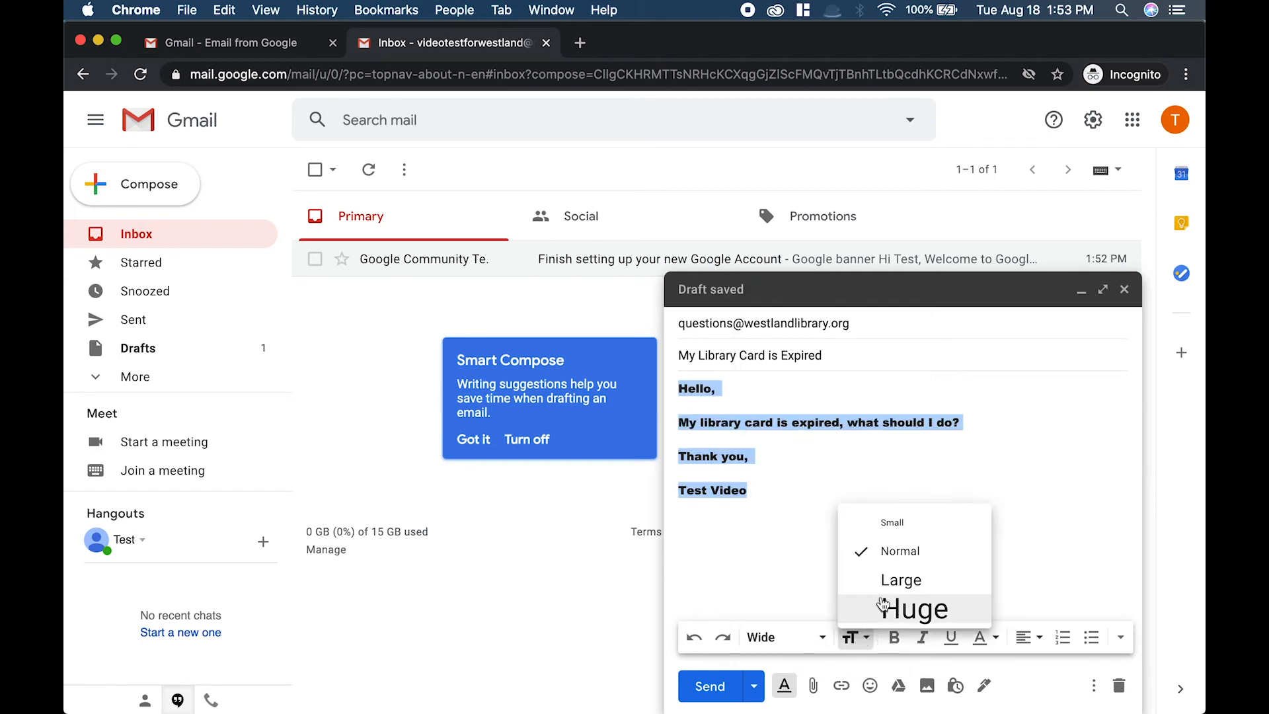
{"action": "left_click", "coordinate": [886, 582]}
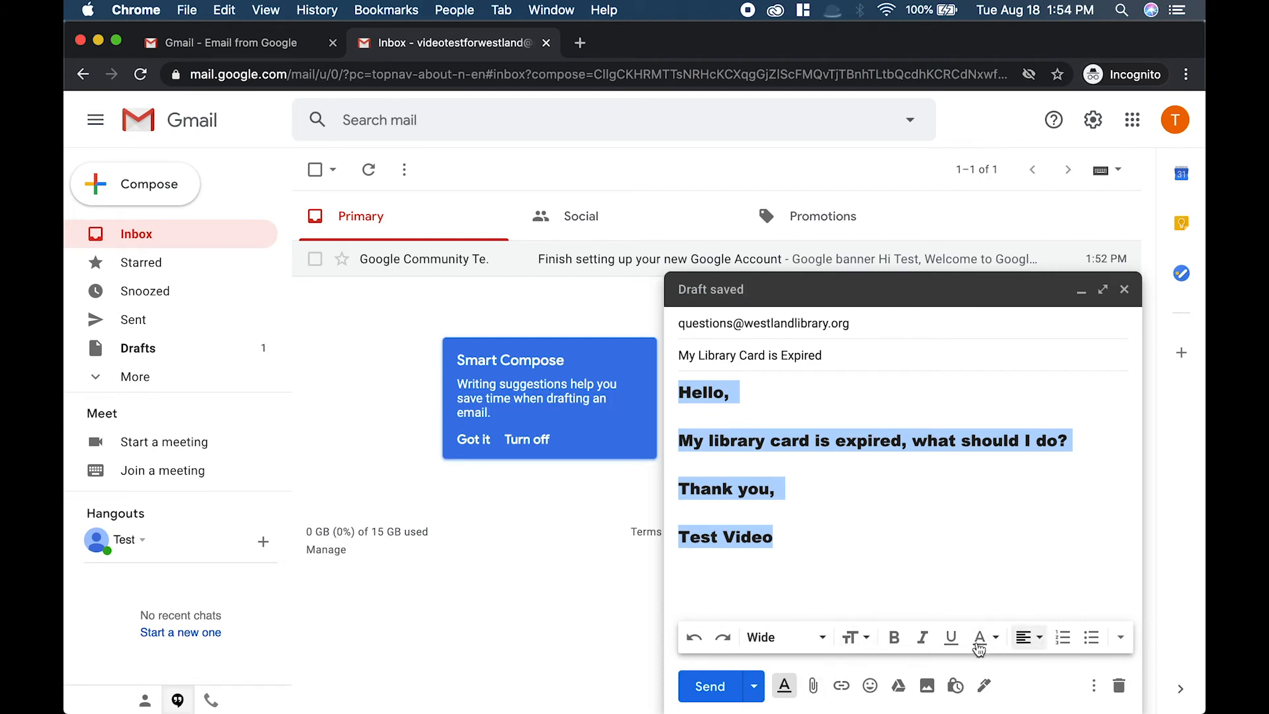
{"action": "left_click", "coordinate": [796, 687]}
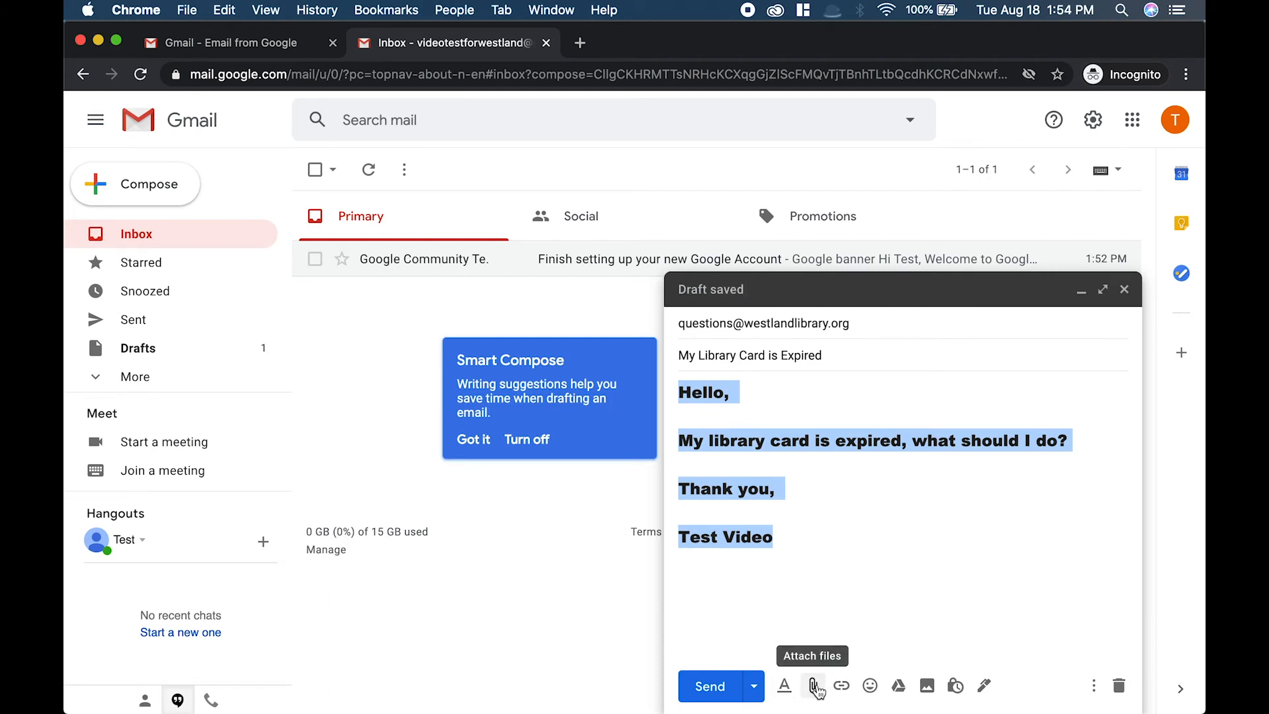
{"action": "left_click", "coordinate": [815, 610]}
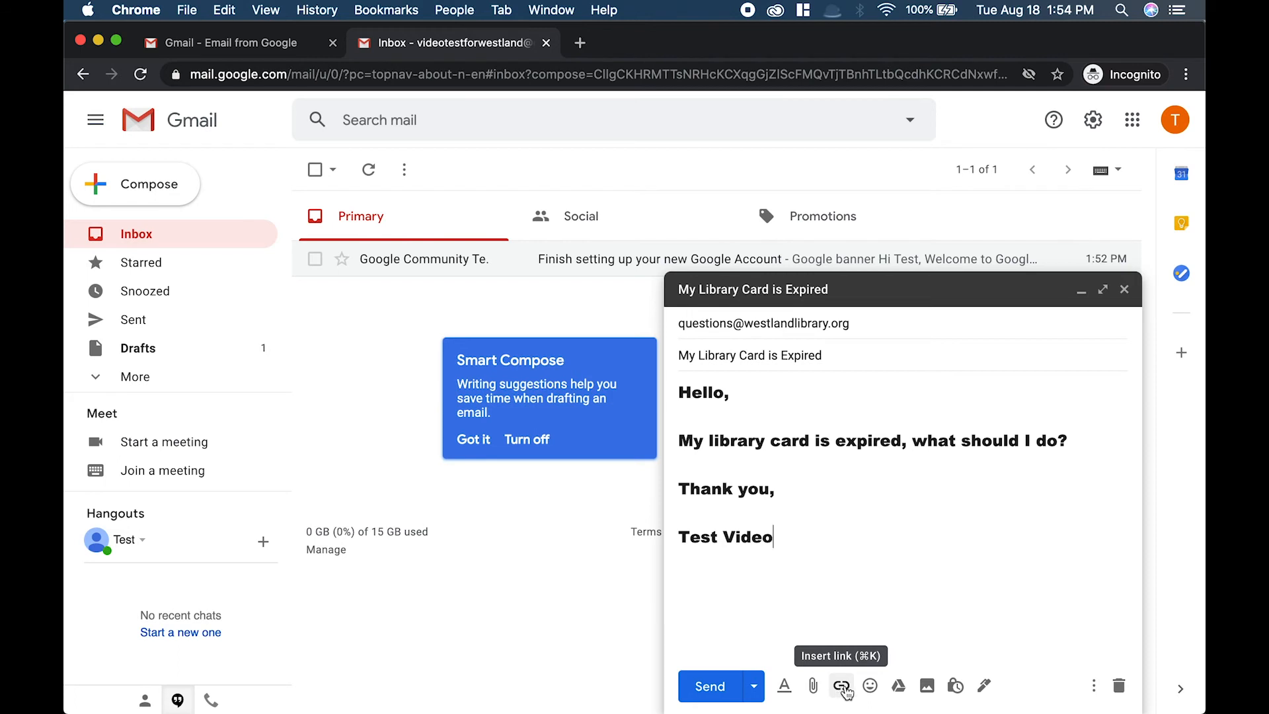
Insert a grinning emoji on the line after the question in the message body.
{"action": "left_click", "coordinate": [838, 474]}
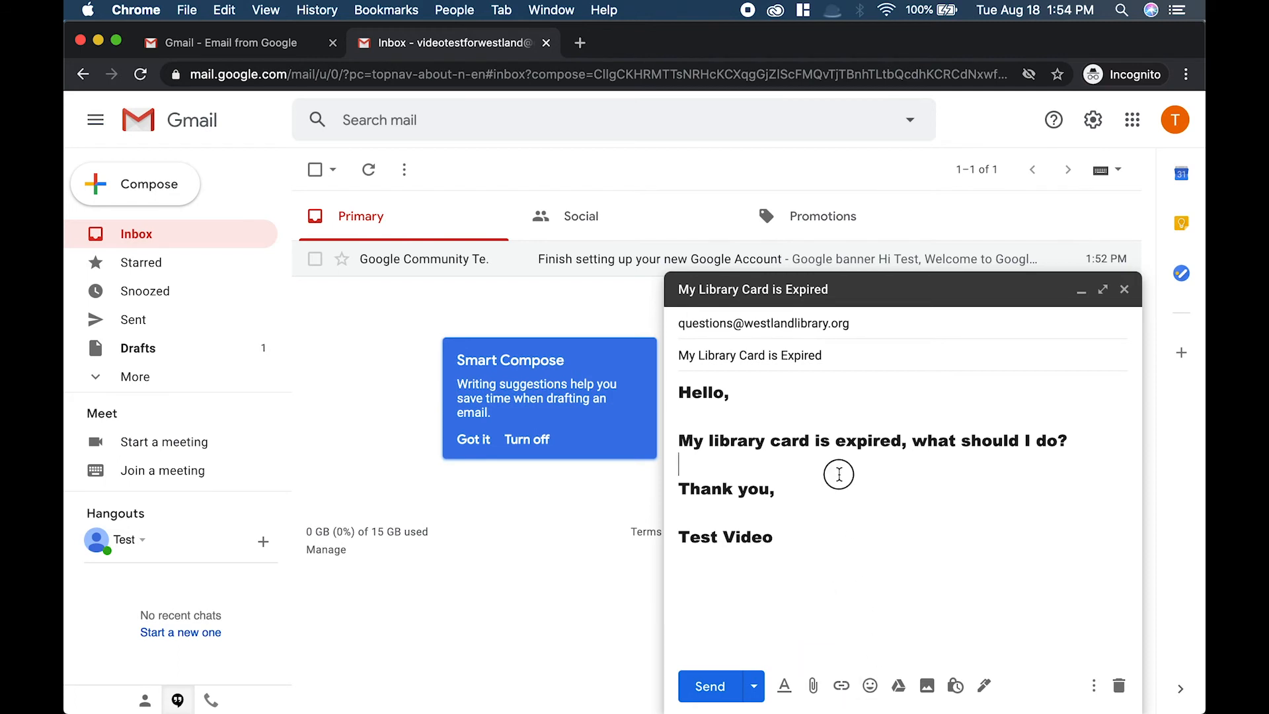
{"action": "left_click", "coordinate": [869, 686]}
{"action": "left_click", "coordinate": [773, 540]}
{"action": "left_click", "coordinate": [870, 687]}
Send the email, open it from the Sent folder to review it, then return to the inbox.
{"action": "left_click", "coordinate": [711, 690]}
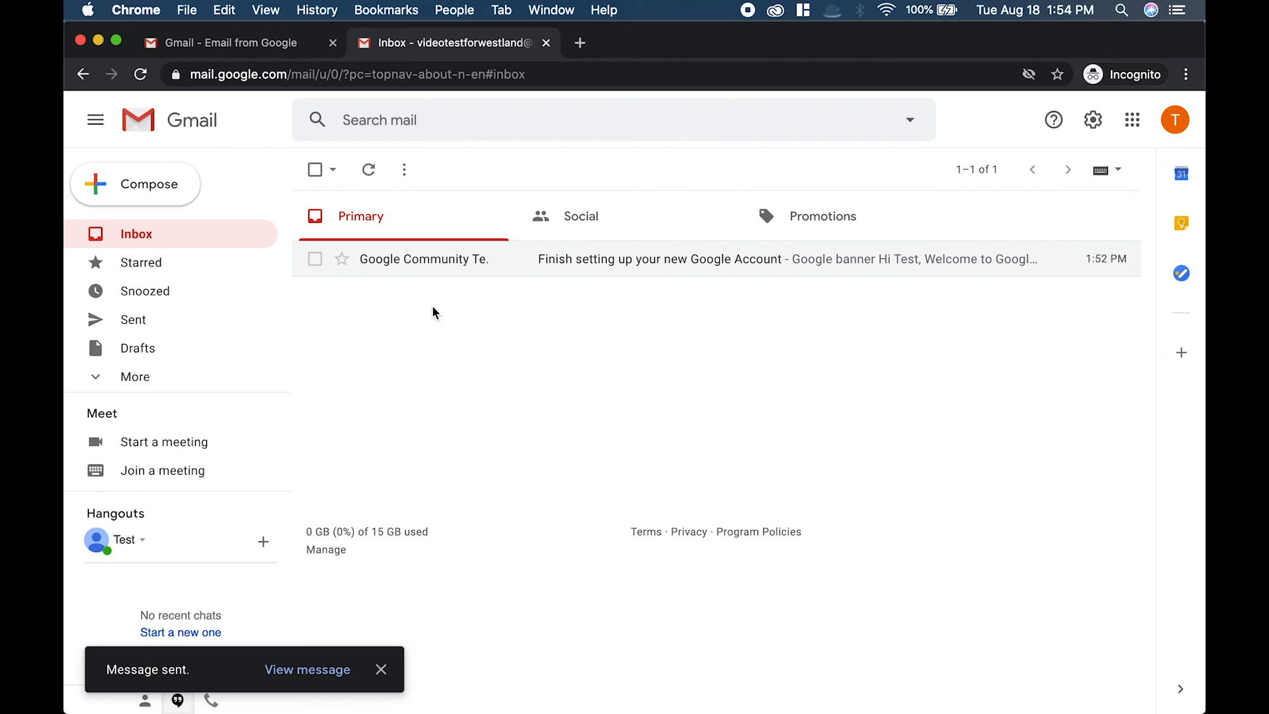
{"action": "left_click", "coordinate": [168, 322]}
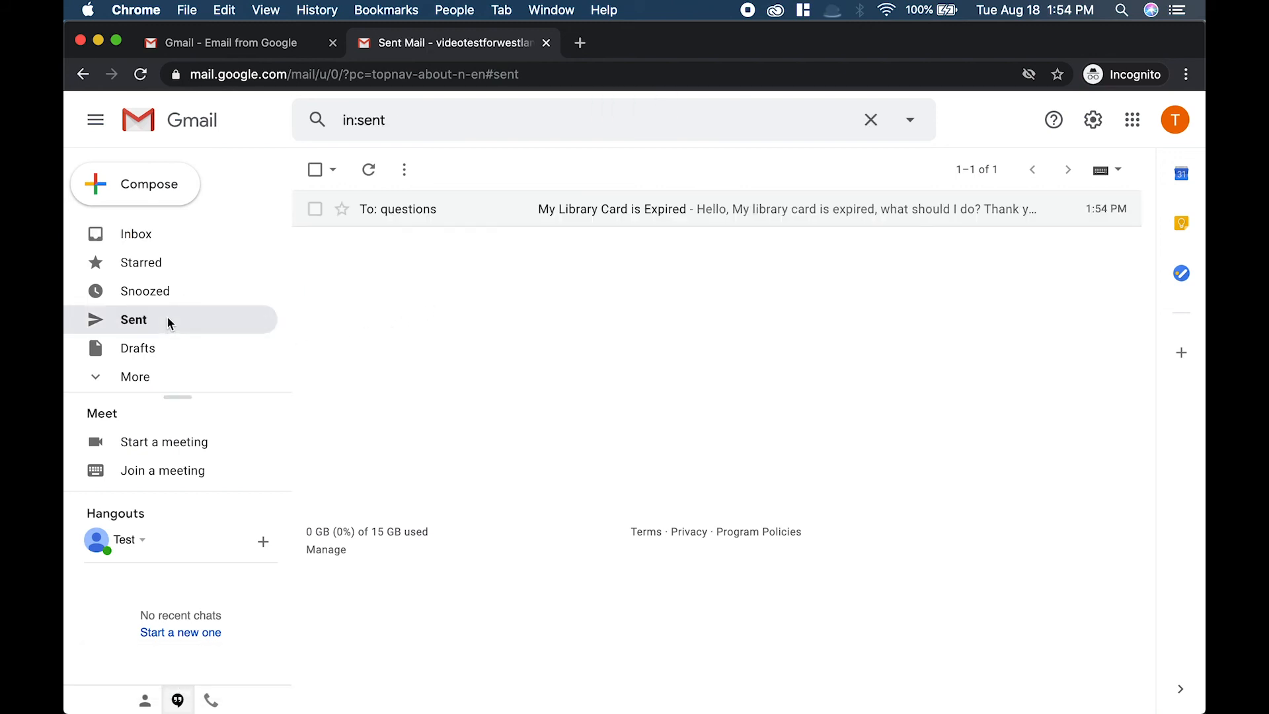
{"action": "left_click", "coordinate": [565, 210]}
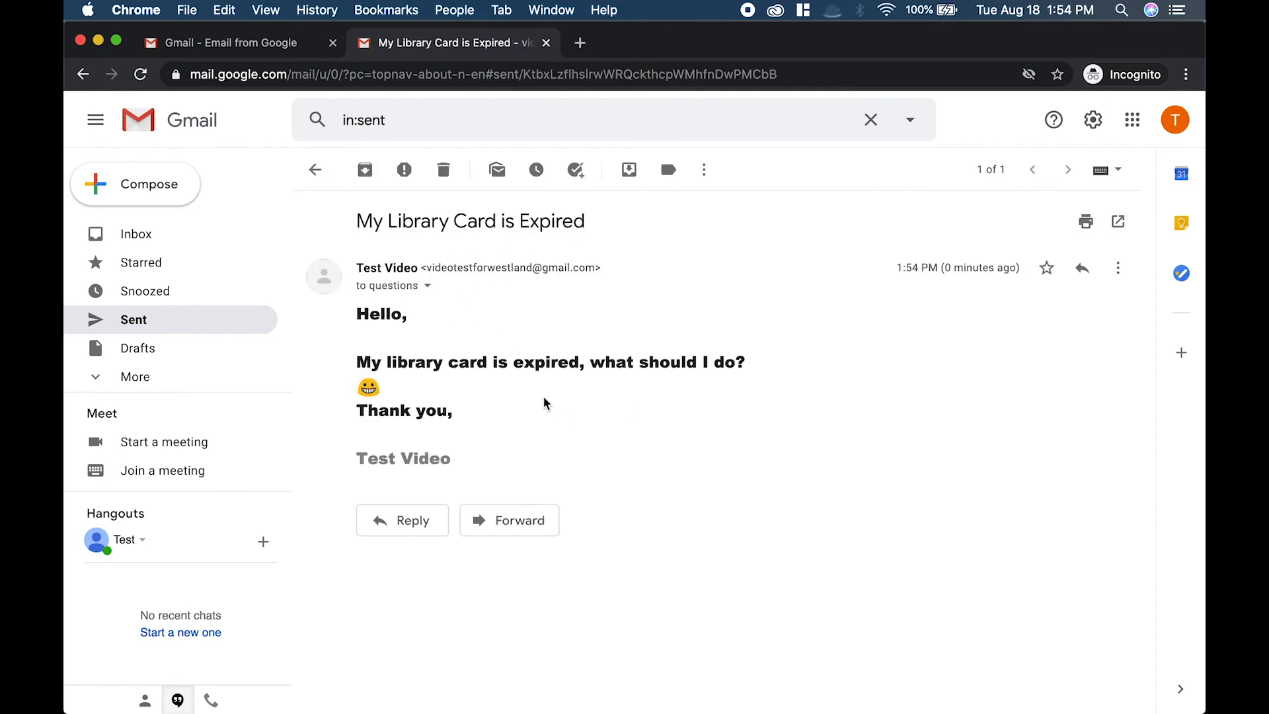
{"action": "left_click", "coordinate": [170, 236]}
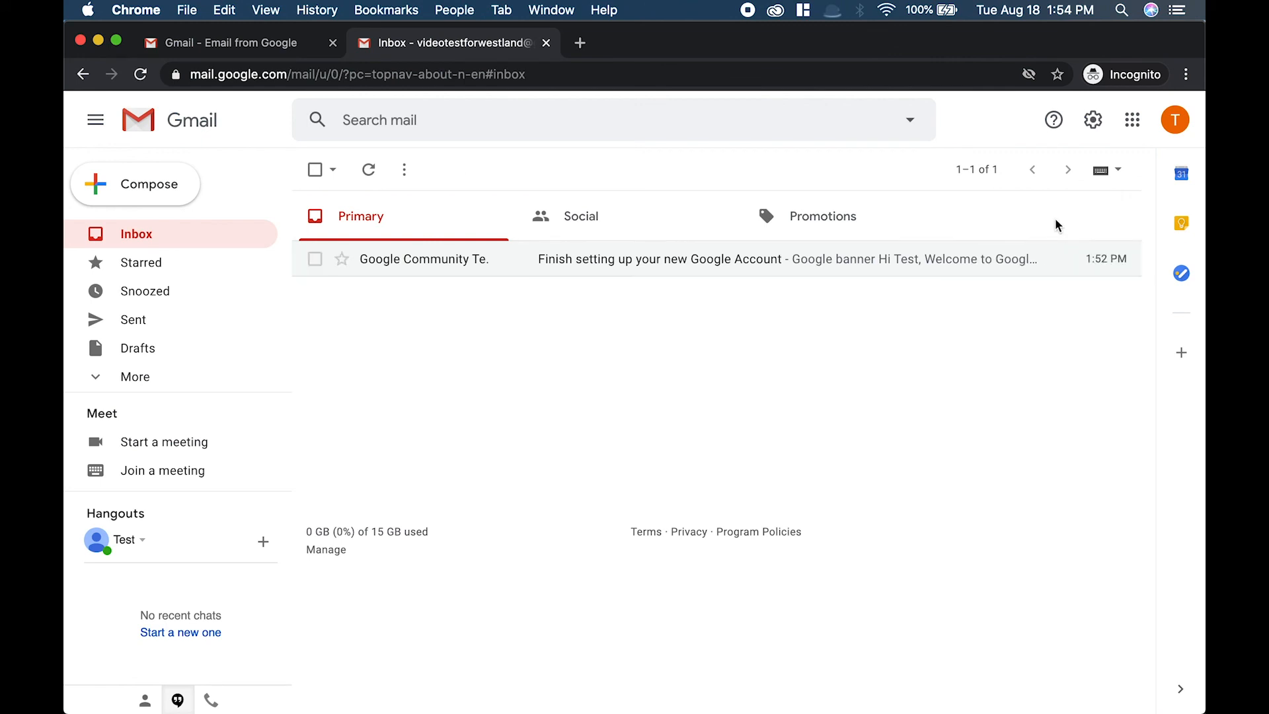
Open the account menu and sign out of the Gmail account.
{"action": "left_click", "coordinate": [1175, 125]}
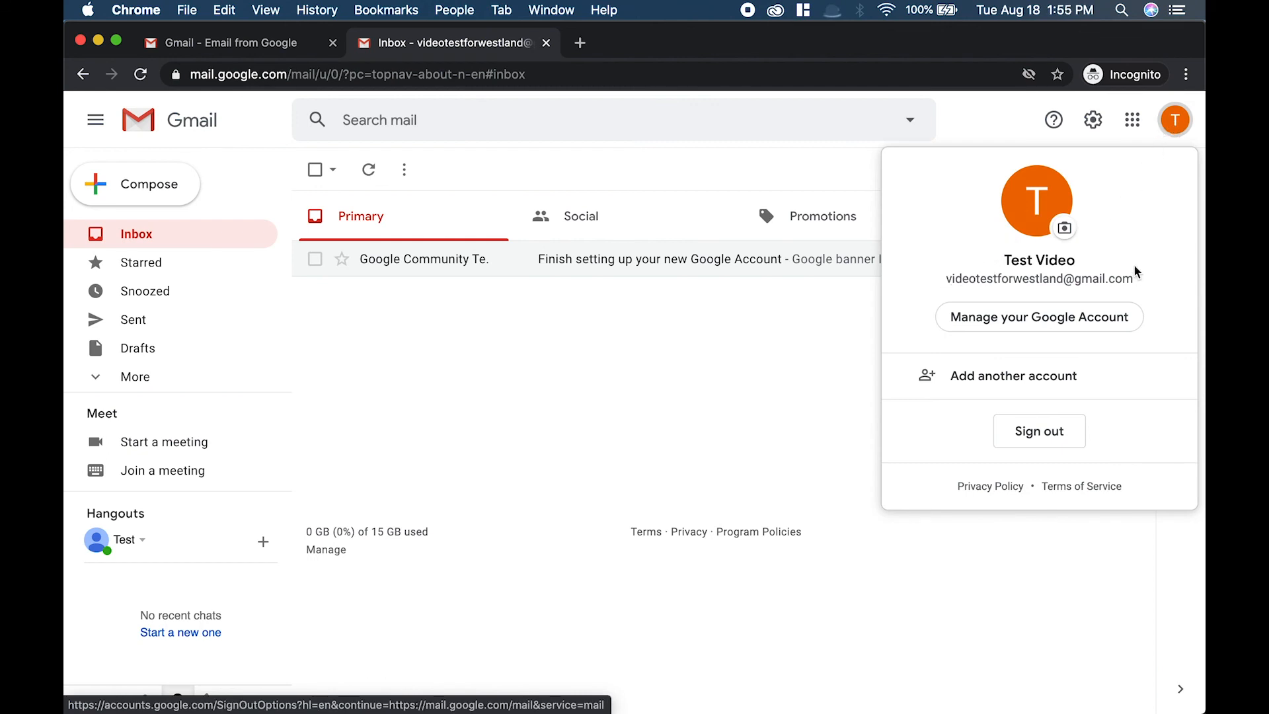
{"action": "left_click", "coordinate": [1173, 125]}
{"action": "left_click", "coordinate": [1173, 125]}
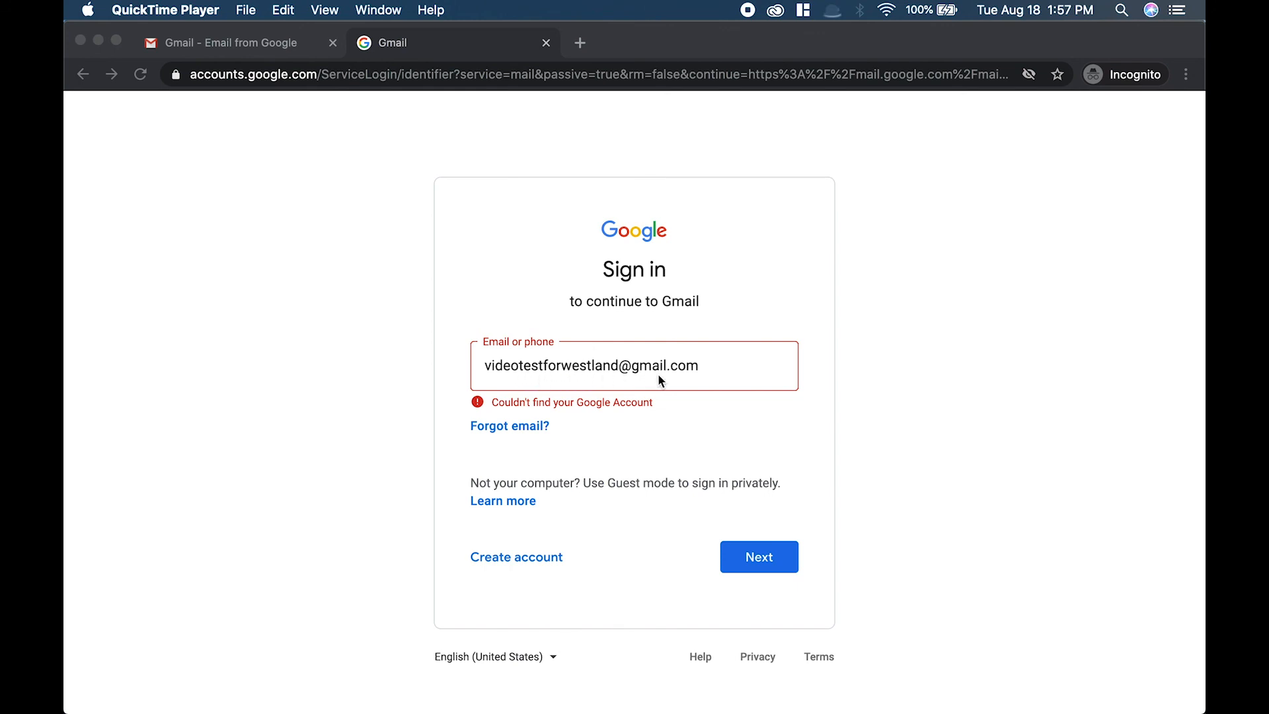
Re-submit the account's e-mail address on the sign-in page.
{"action": "left_click", "coordinate": [715, 363]}
{"action": "double_click", "coordinate": [715, 364]}
{"action": "left_click", "coordinate": [777, 559]}
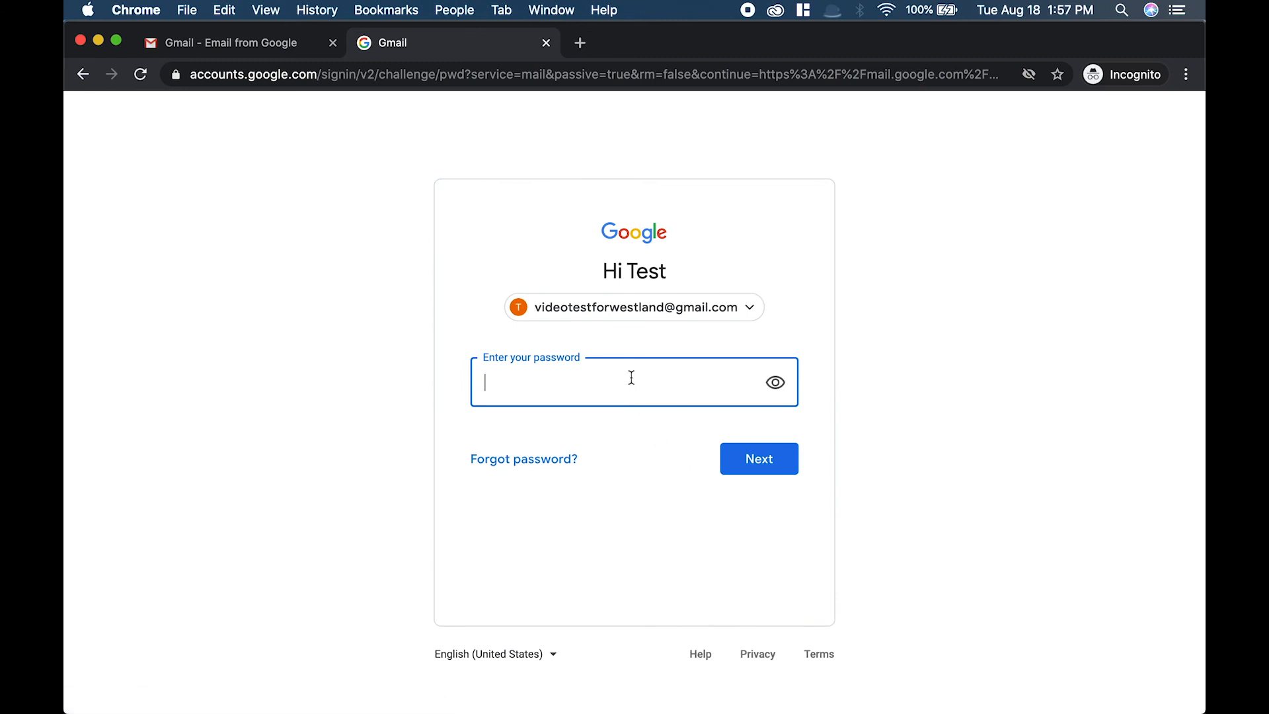
Enter the account password, toggle its visibility on and off, sign in, and confirm the recovery options.
{"action": "type", "text": "••••••••••••"}
{"action": "left_click", "coordinate": [774, 384]}
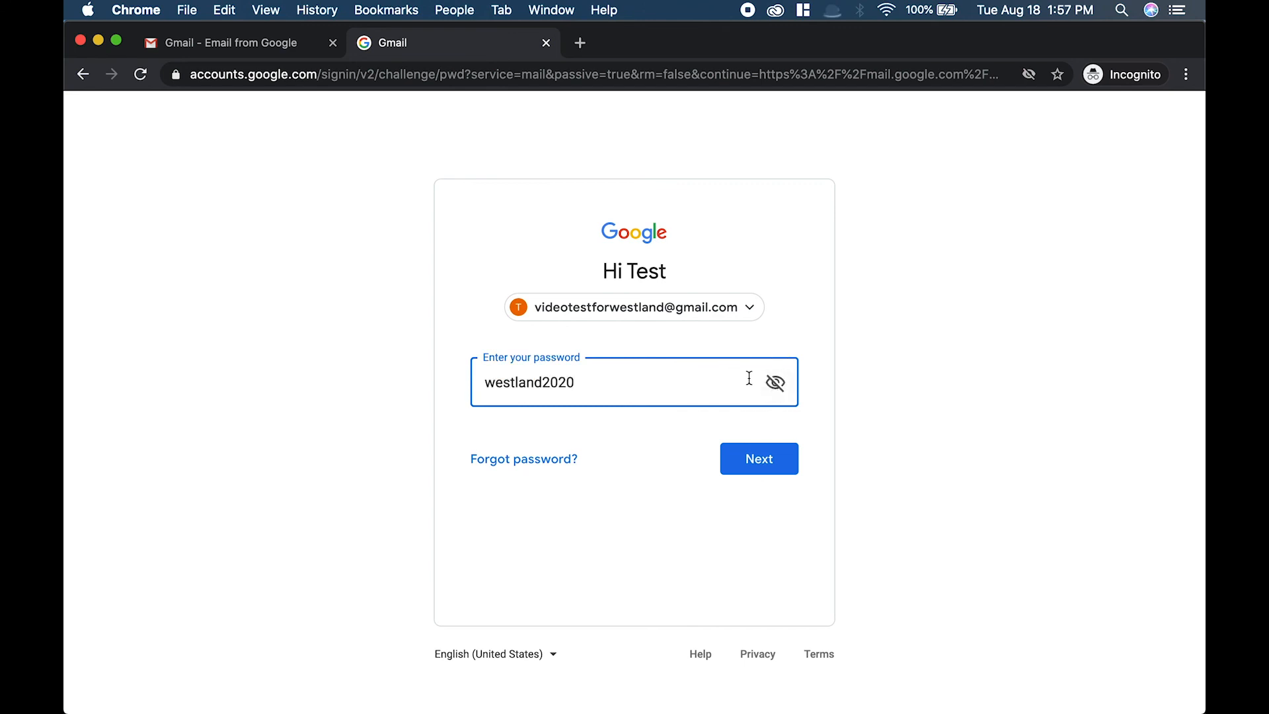
{"action": "left_click", "coordinate": [776, 387]}
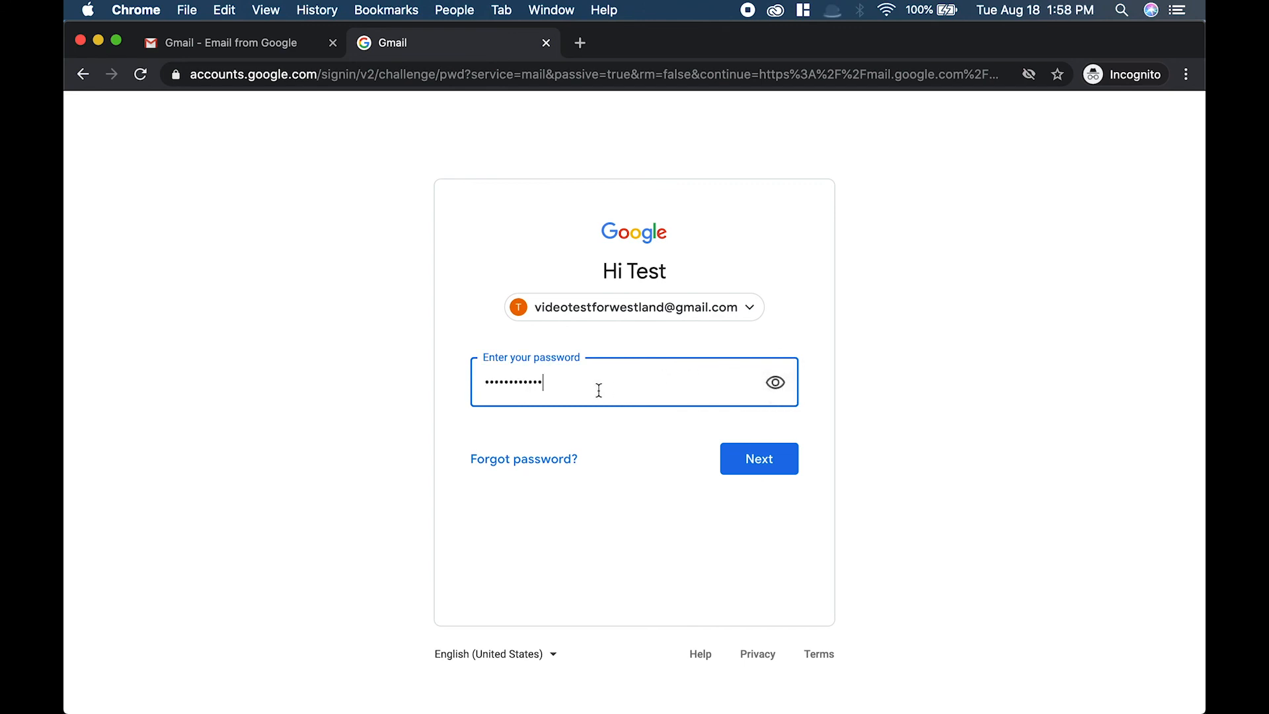
{"action": "left_click", "coordinate": [777, 466]}
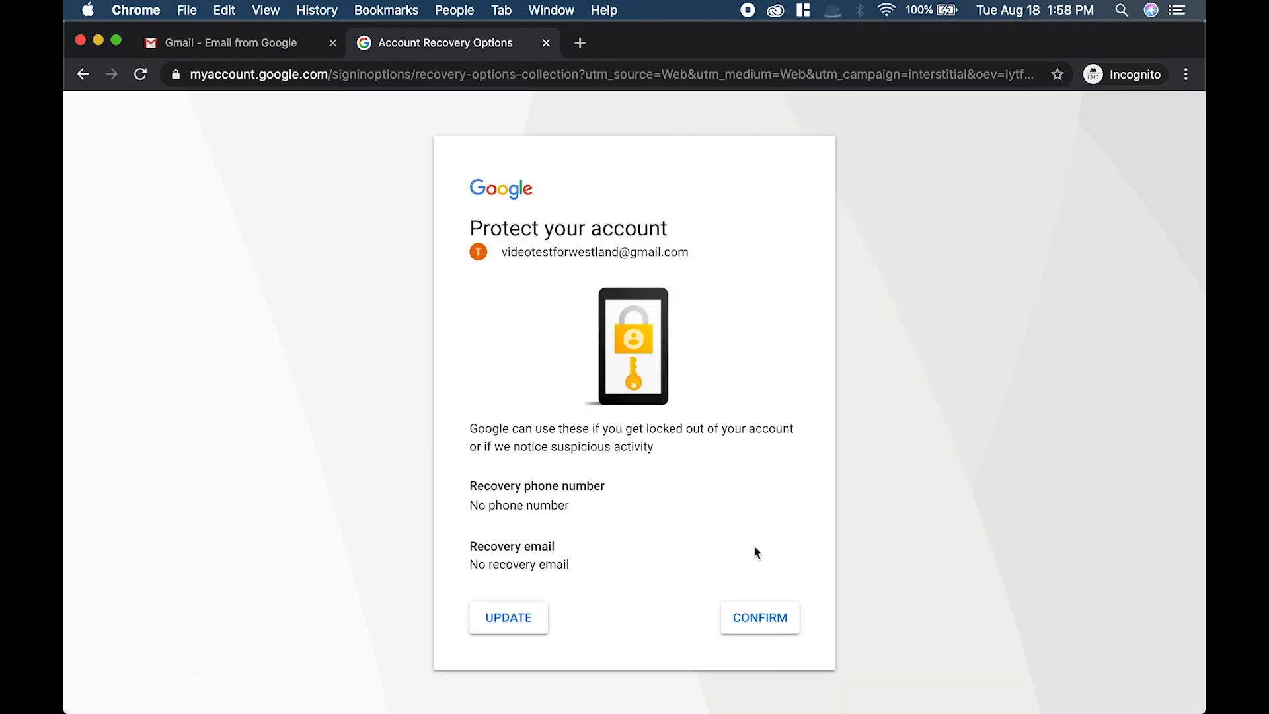
{"action": "left_click", "coordinate": [765, 620]}
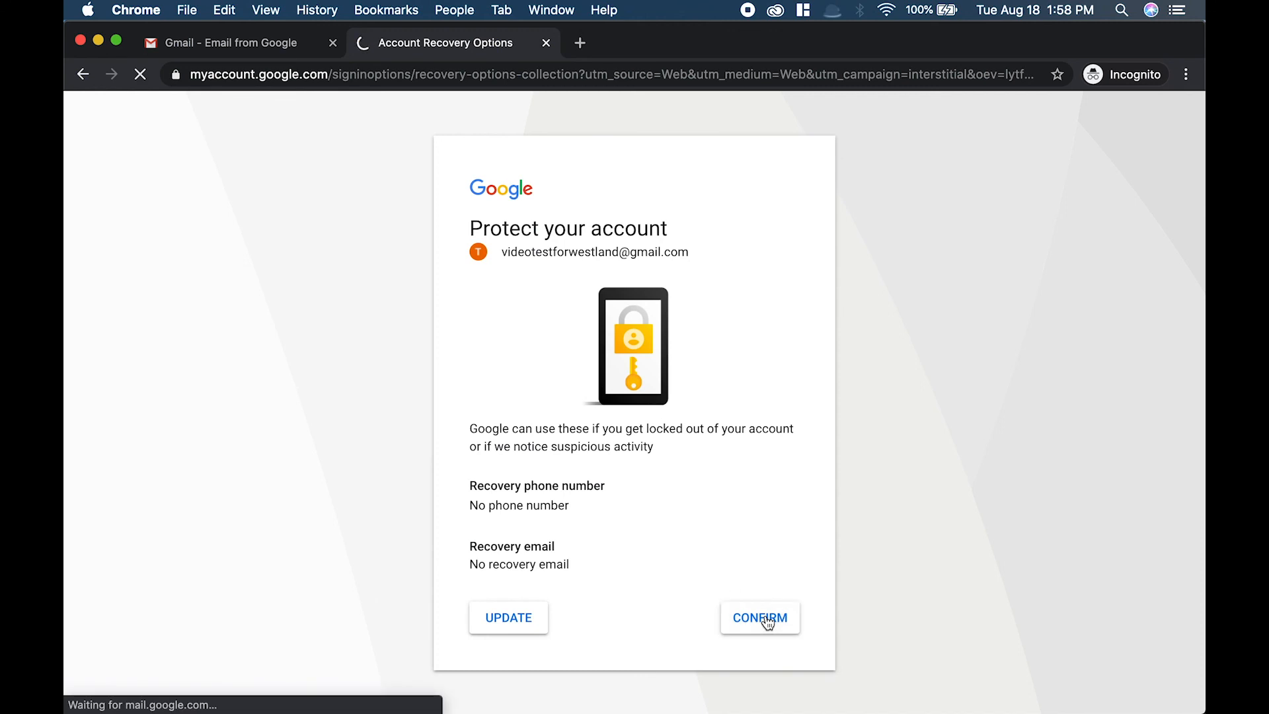